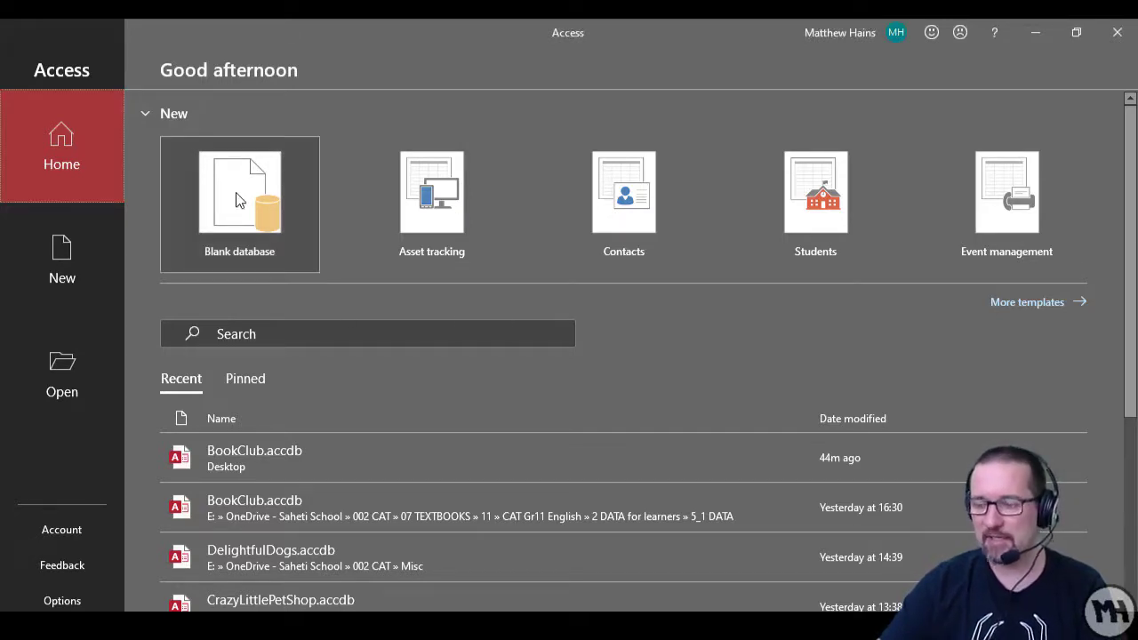
Start a blank database and replace the default Database1 file name with ContactList
click(220, 167)
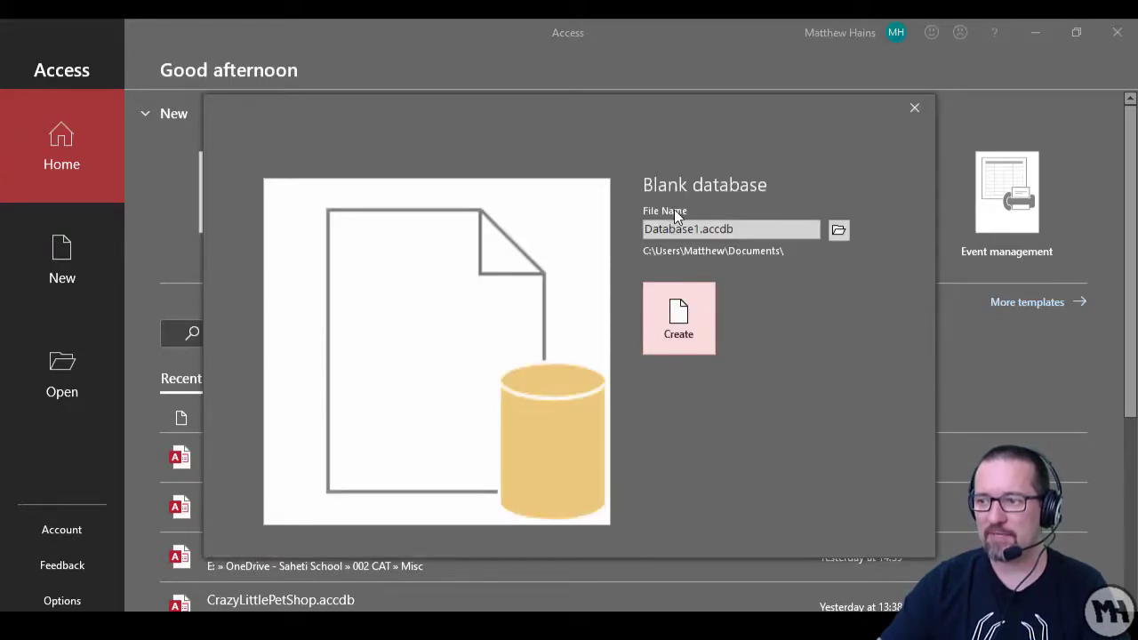
click(693, 228)
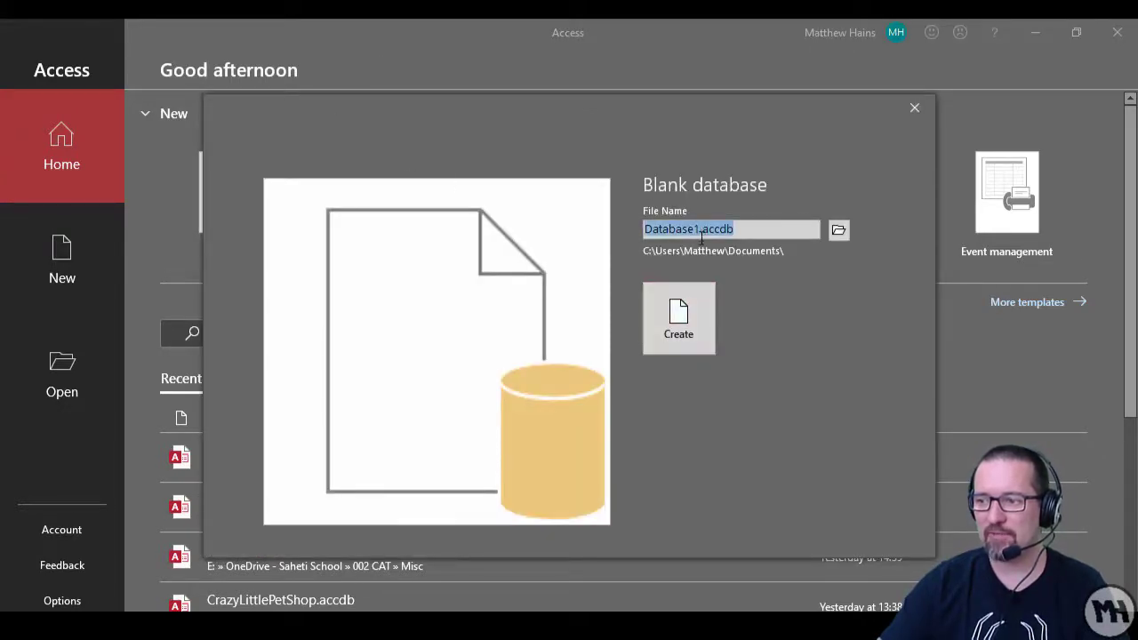
drag(703, 228, 608, 229)
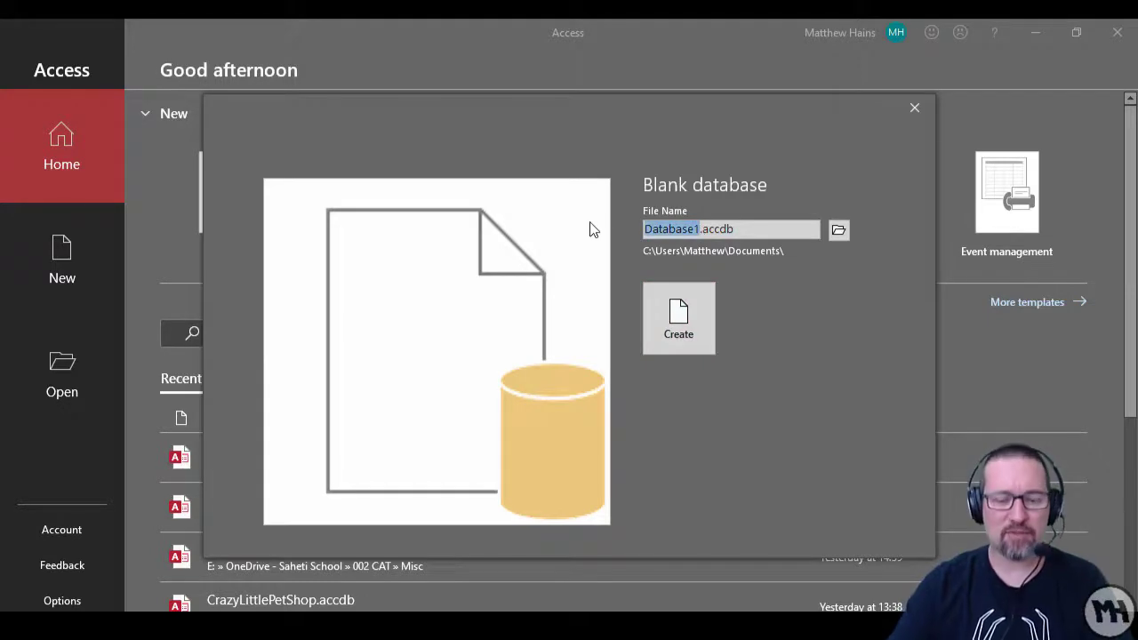
text(Contact)
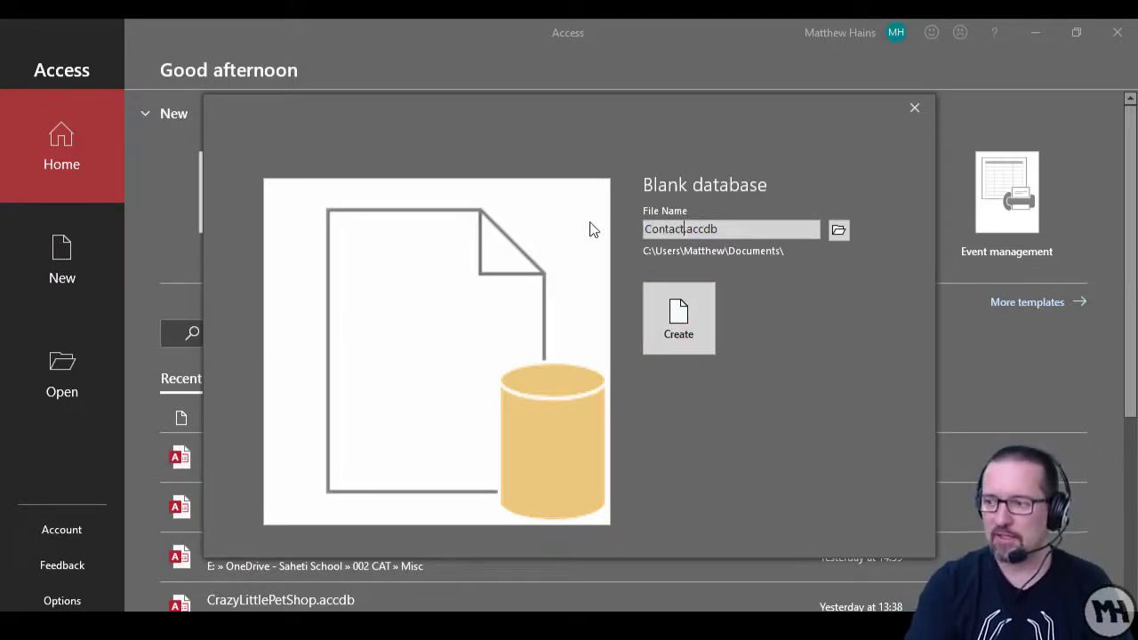
text(List)
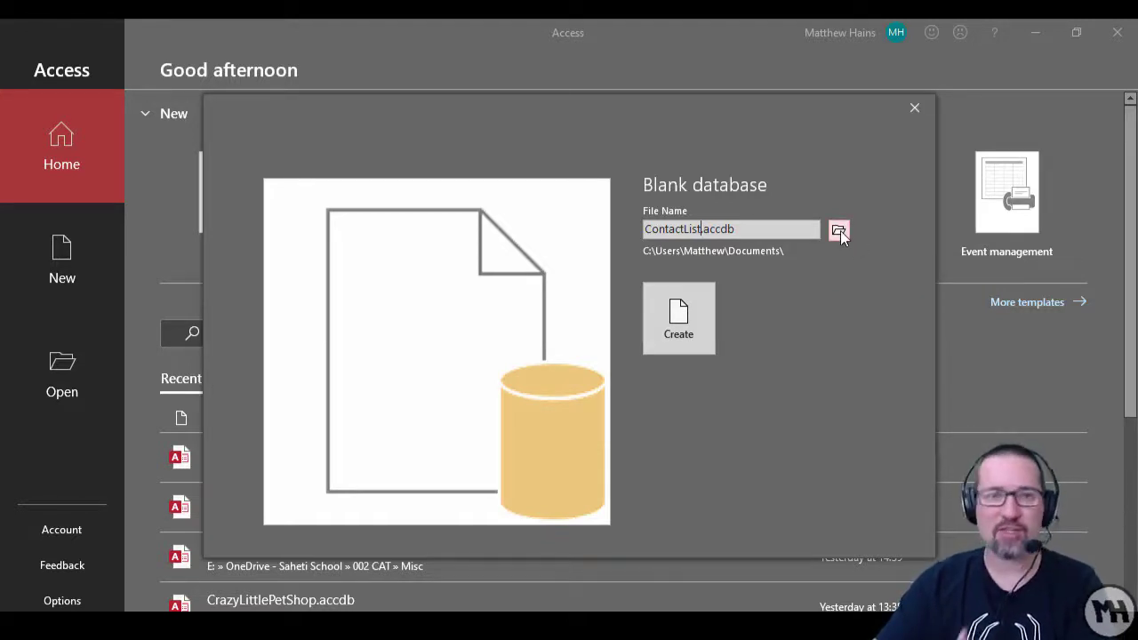
Create the ContactList.accdb database, opening an empty Table1
click(682, 317)
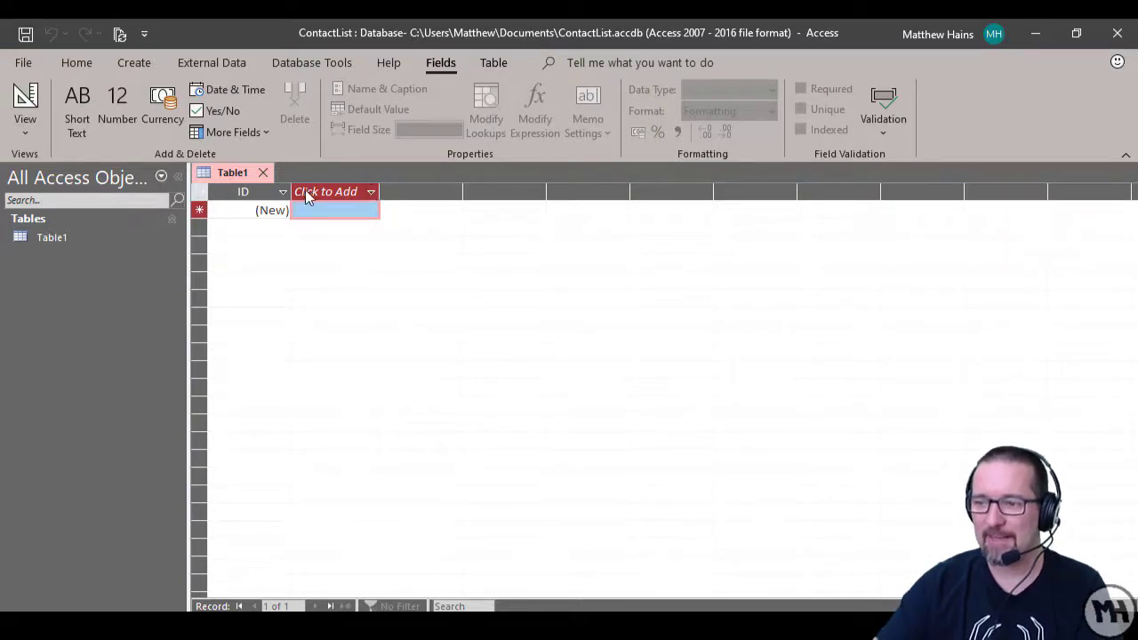
Add a Short Text field named FirstName beside the ID field
click(373, 197)
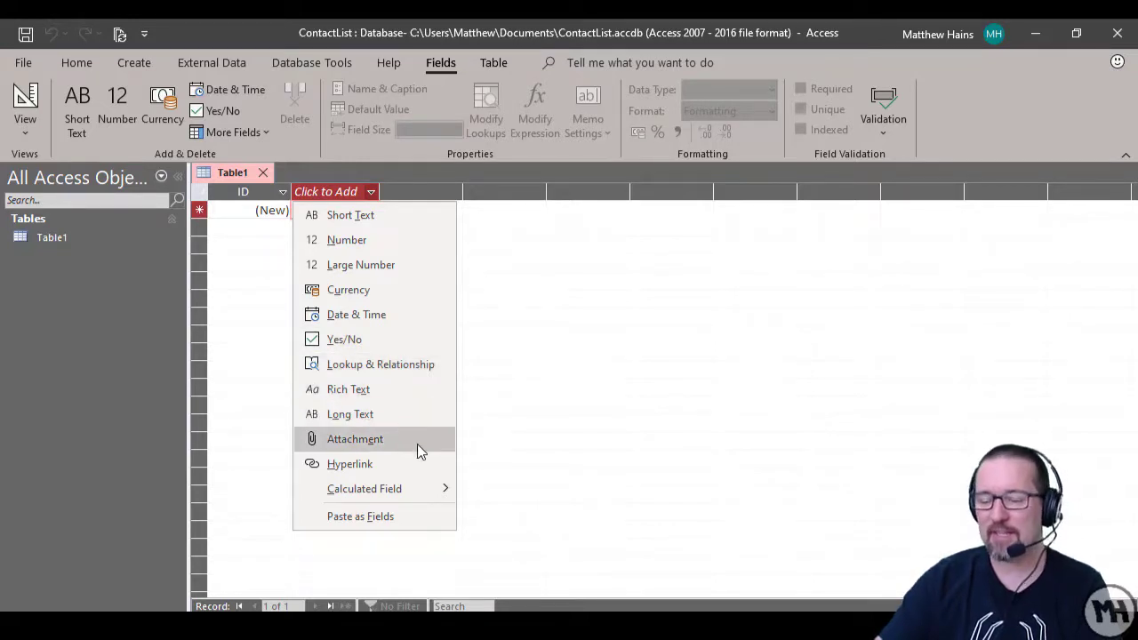
mouse_move(414, 493)
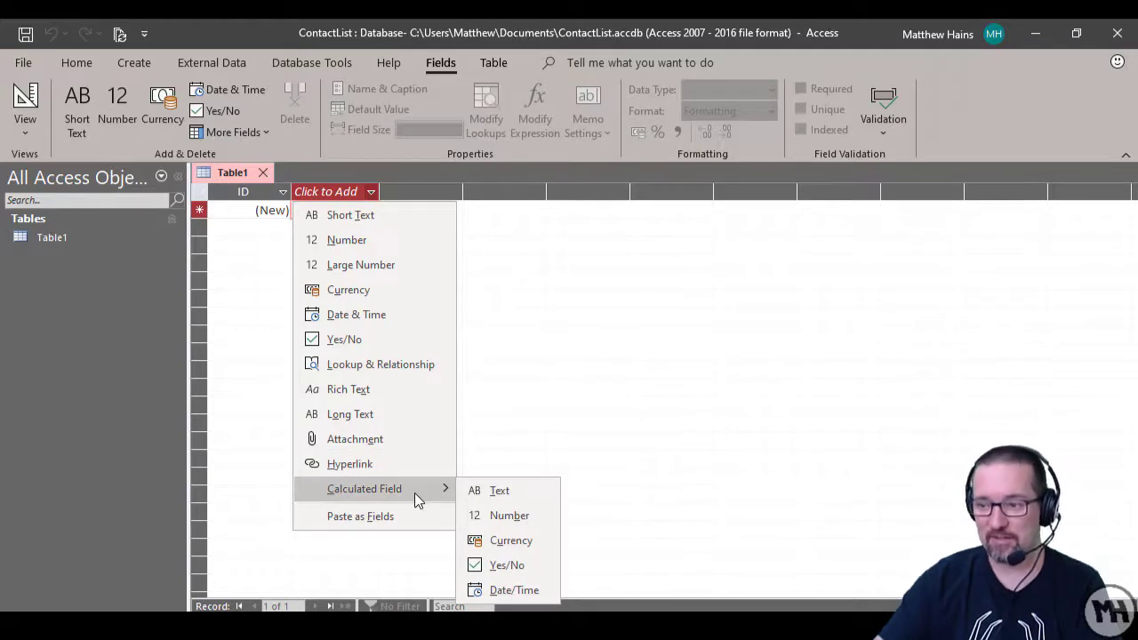
click(329, 215)
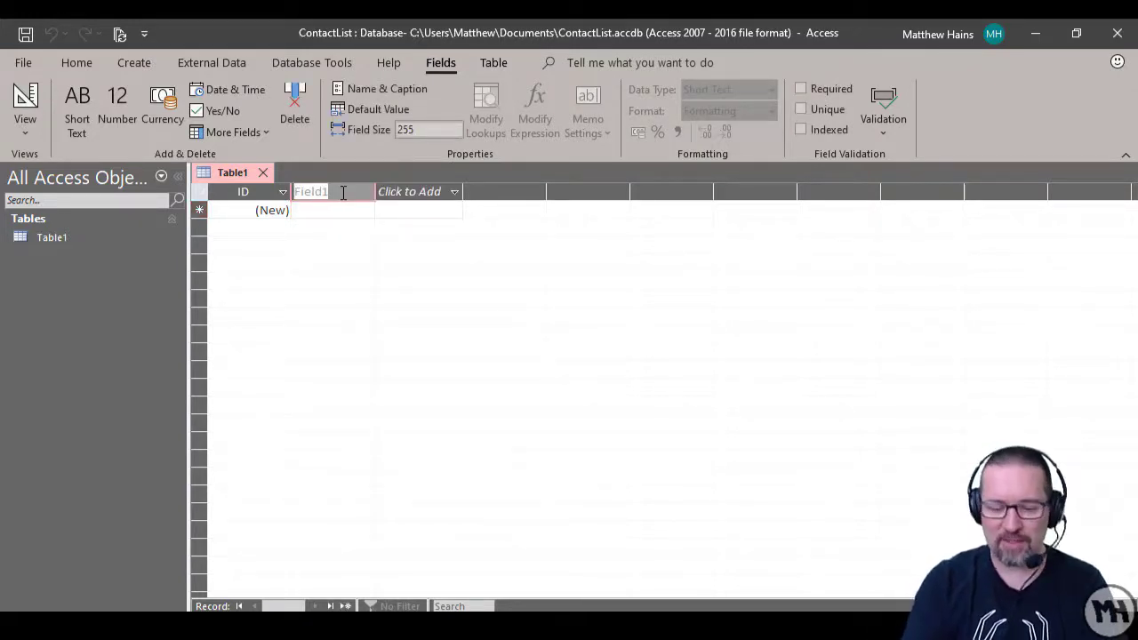
text(FirstNam)
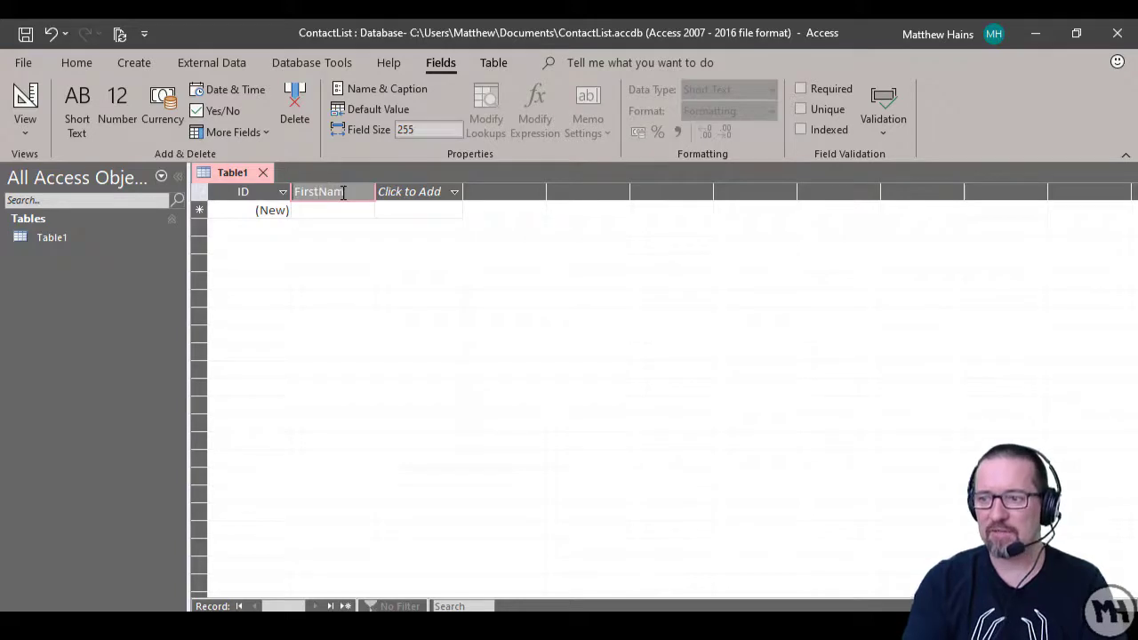
text(e)
key(Return)
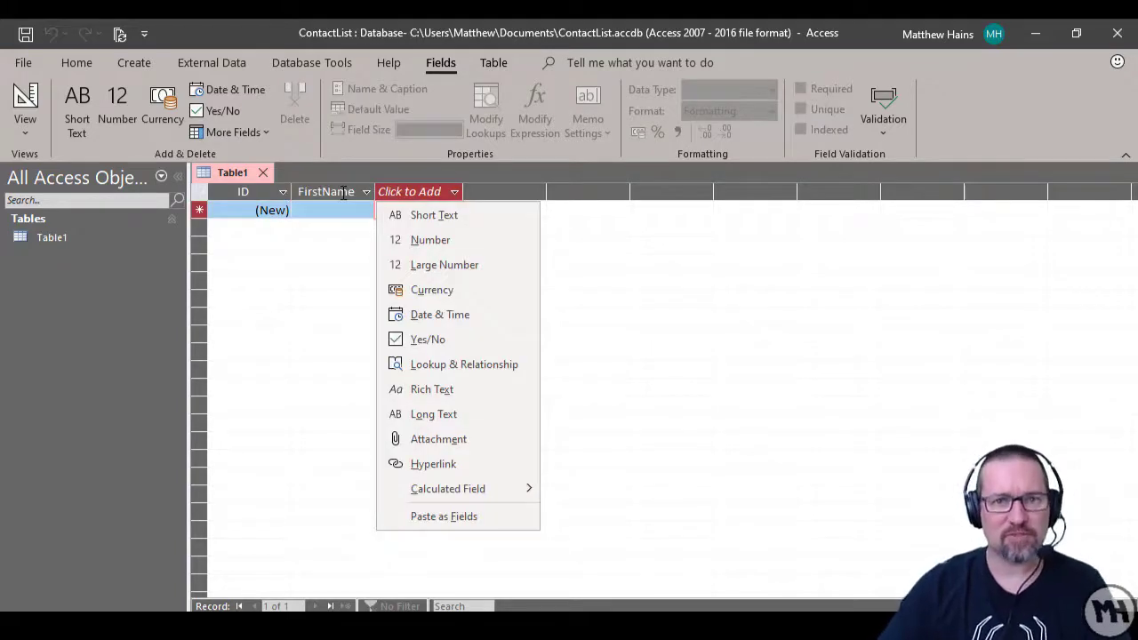
Add Short Text fields named LastName, ContactNumber and EmailAddress
click(447, 216)
text(LastName)
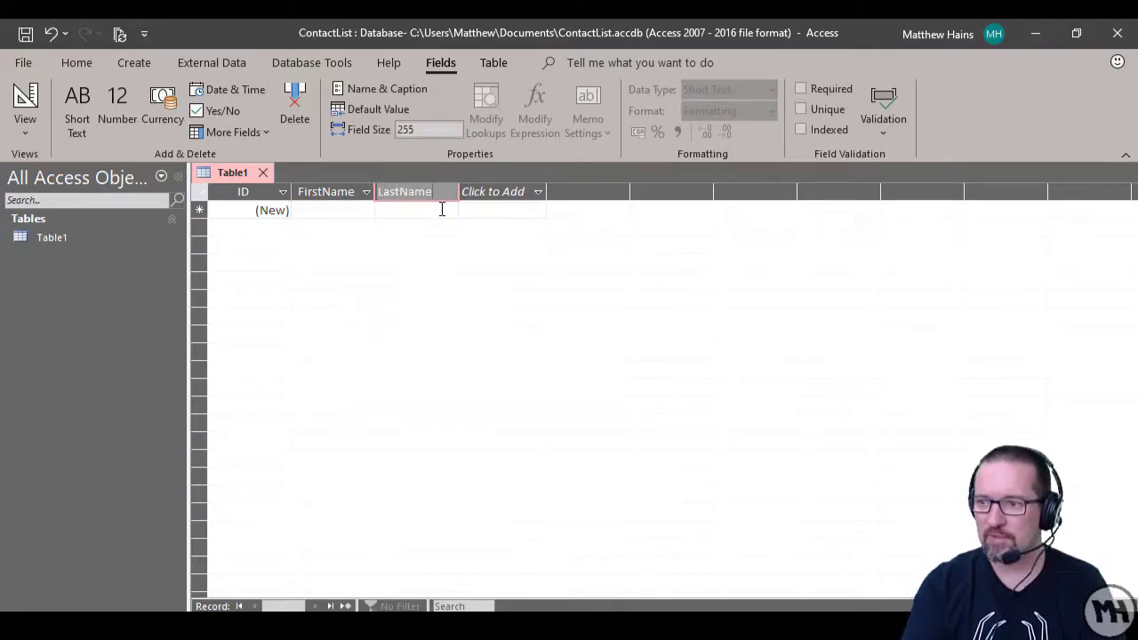
key(Return)
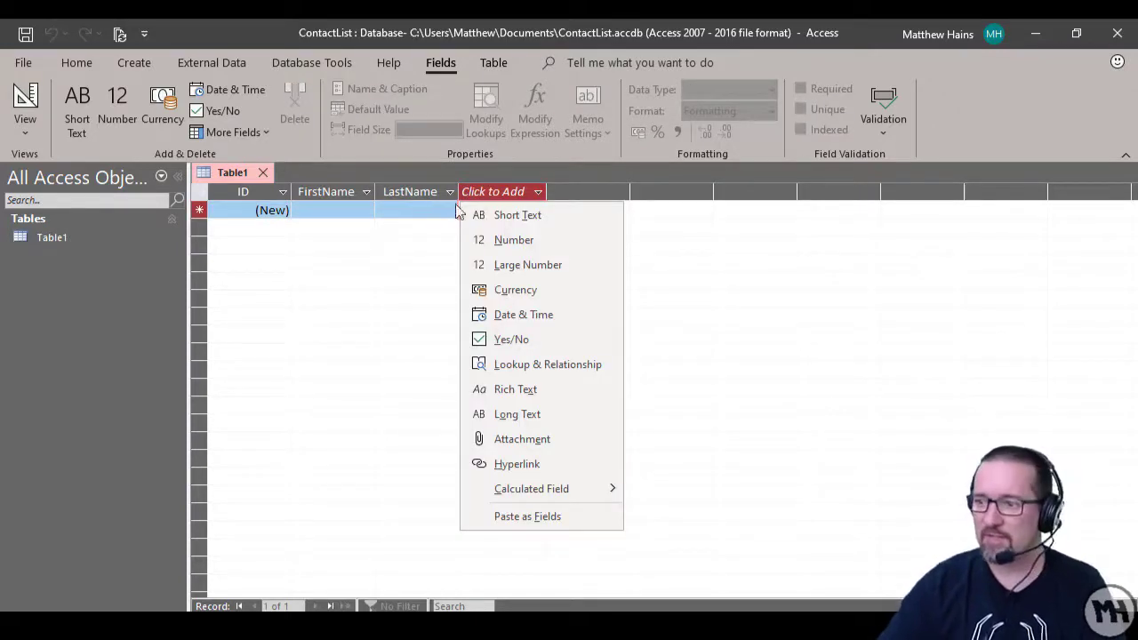
click(512, 217)
text(Contact)
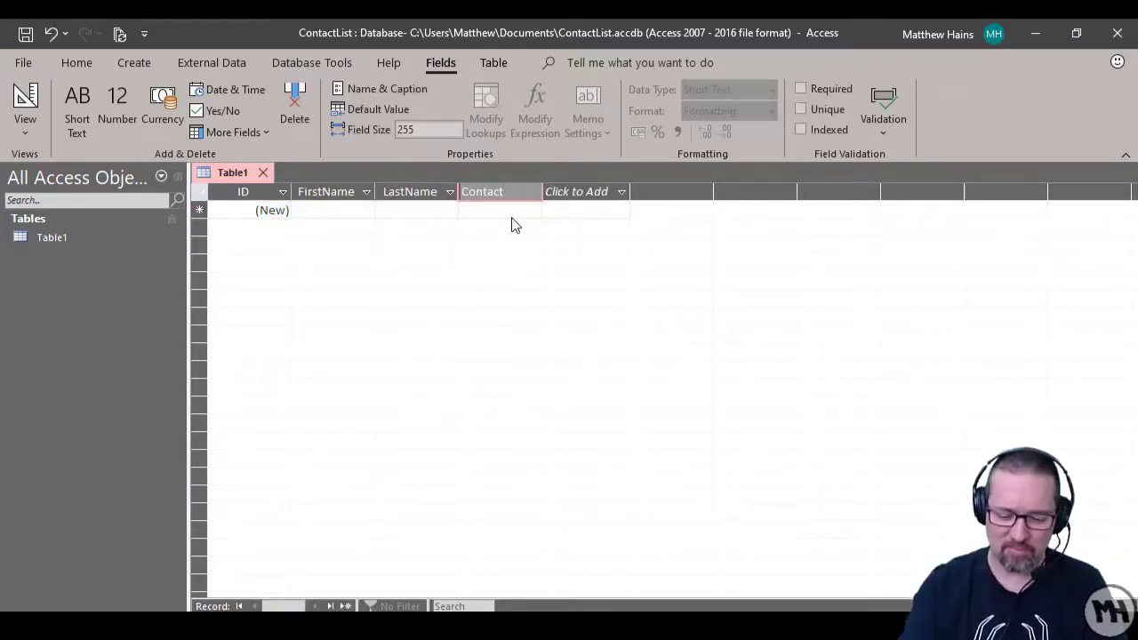
text(No)
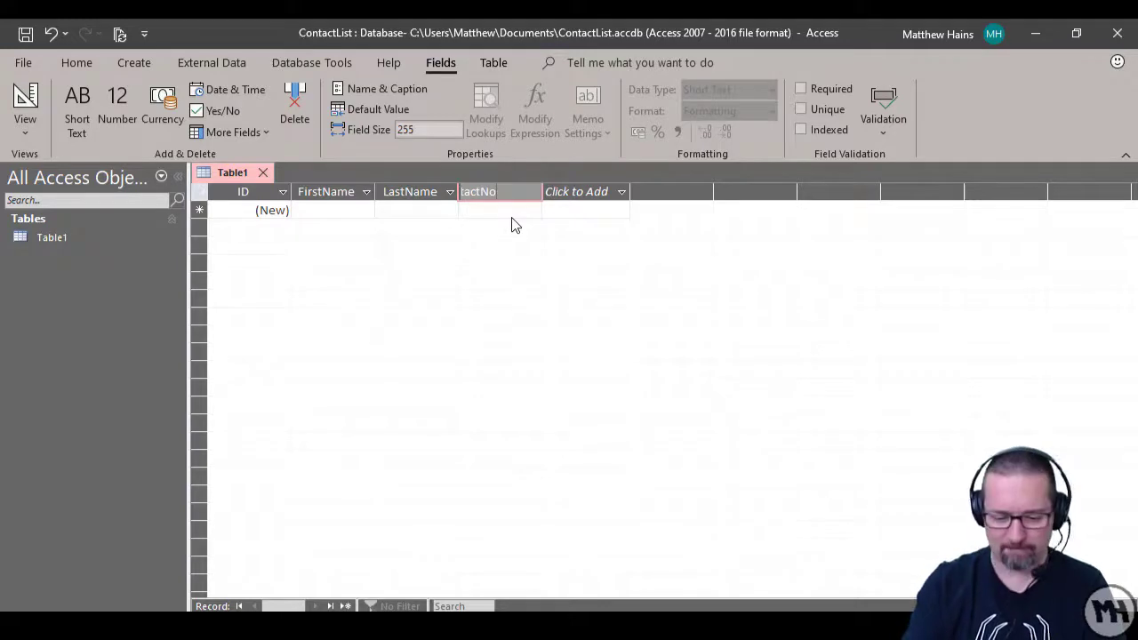
key(BackSpace)
text(umber)
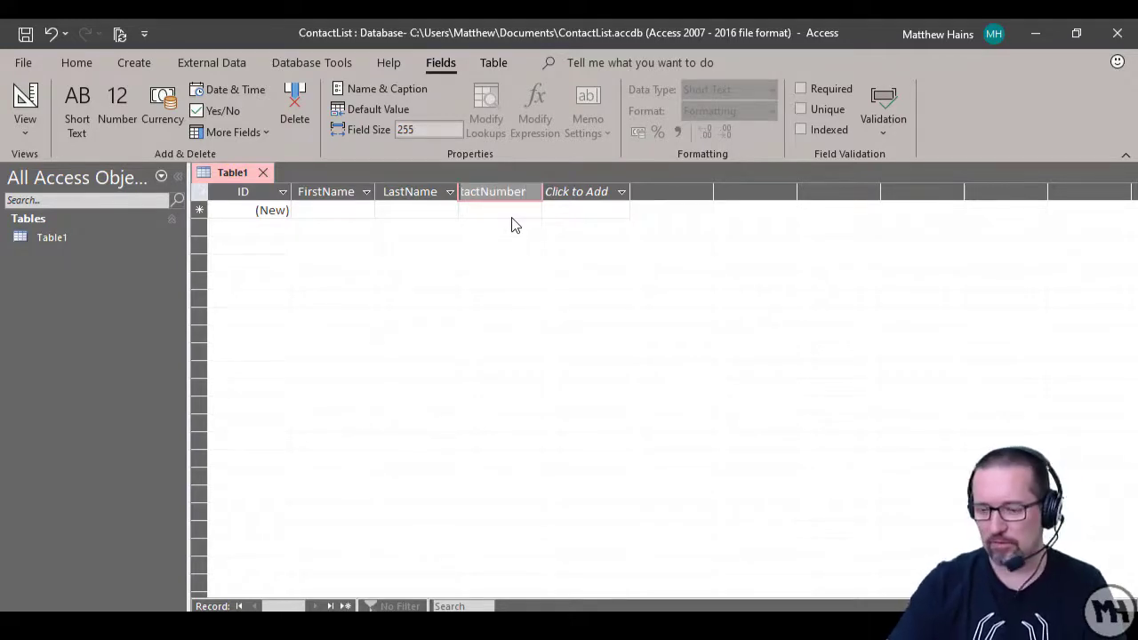
key(Tab)
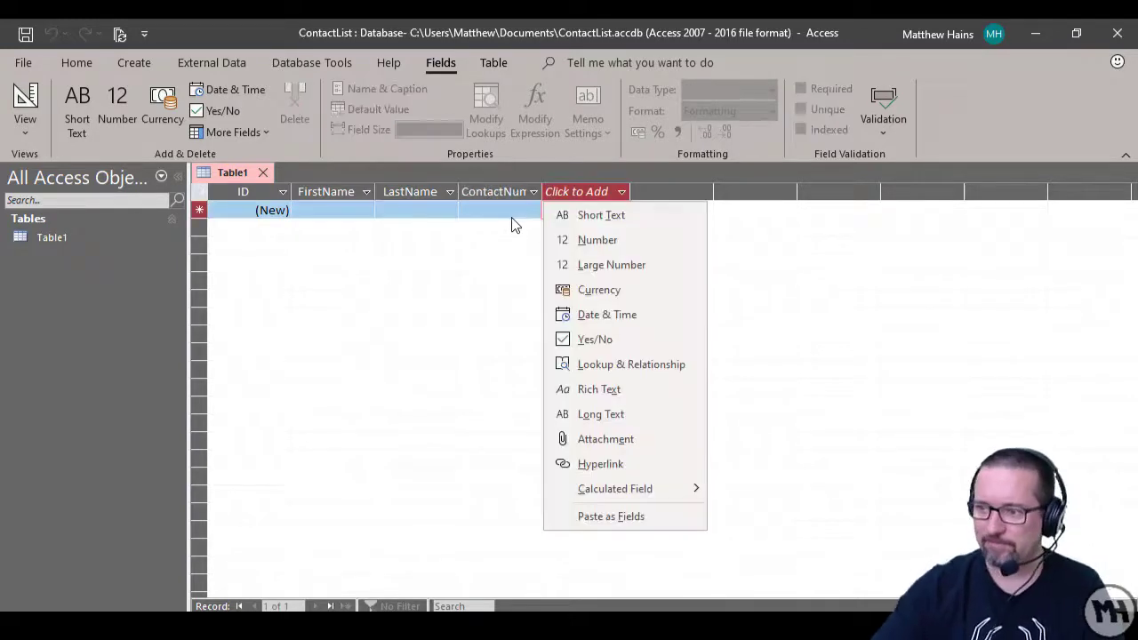
click(600, 214)
text(Email)
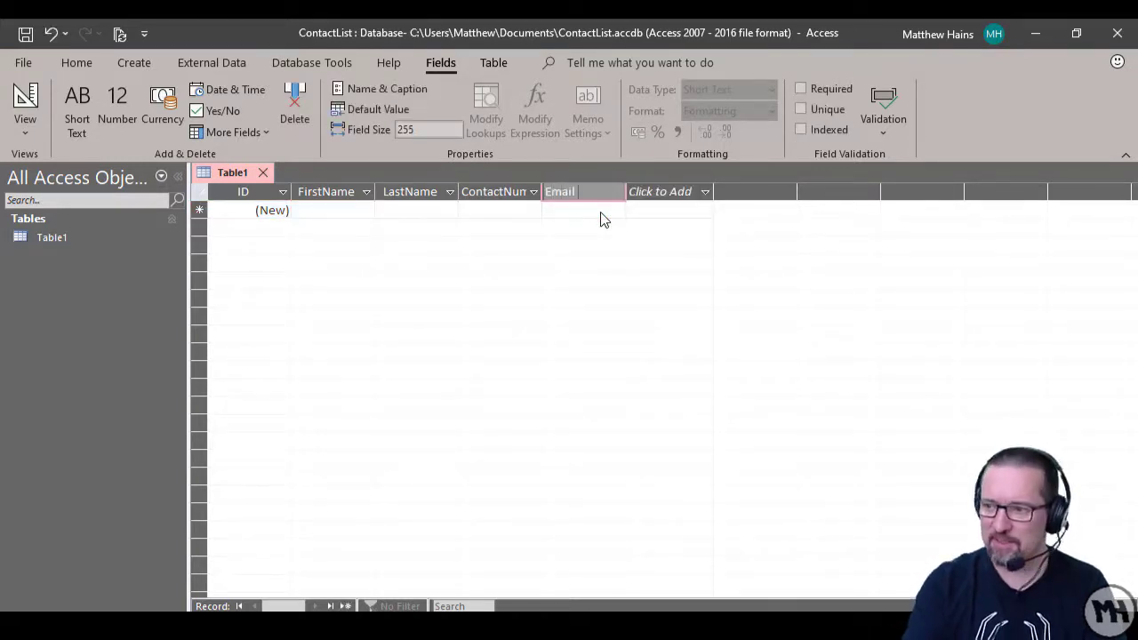
text(Address)
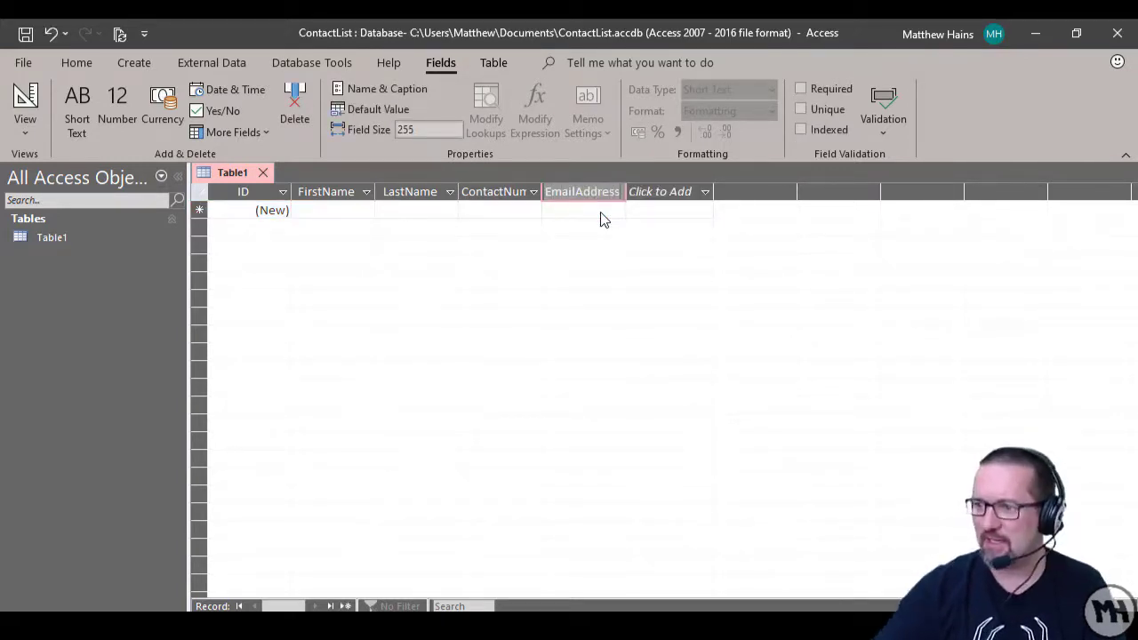
Add a Hyperlink field named Website after EmailAddress
click(705, 193)
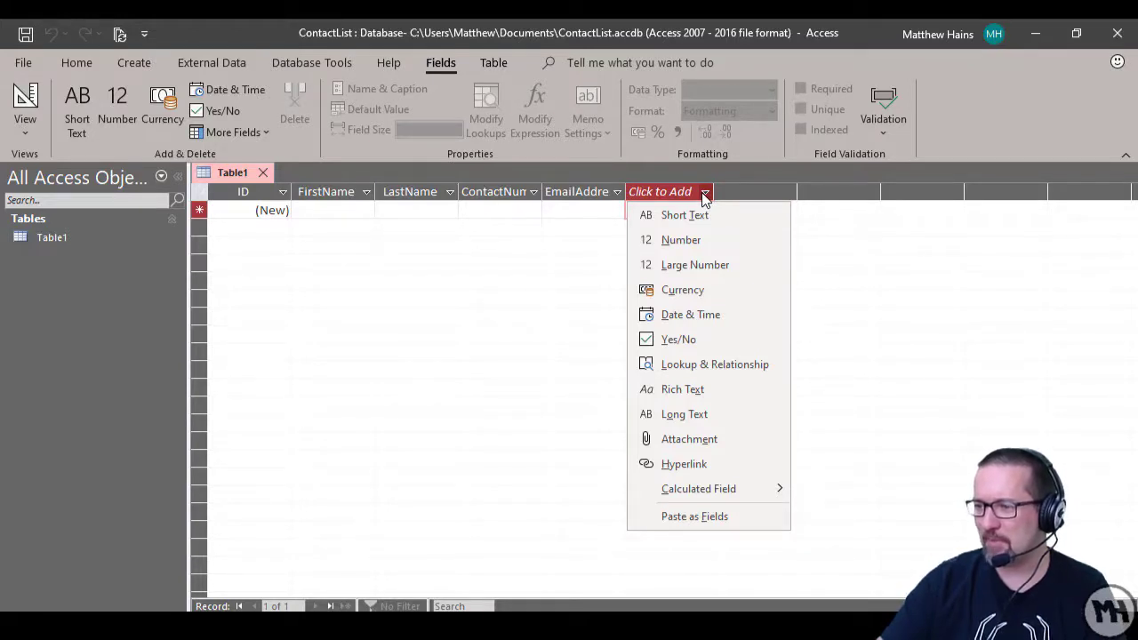
click(696, 466)
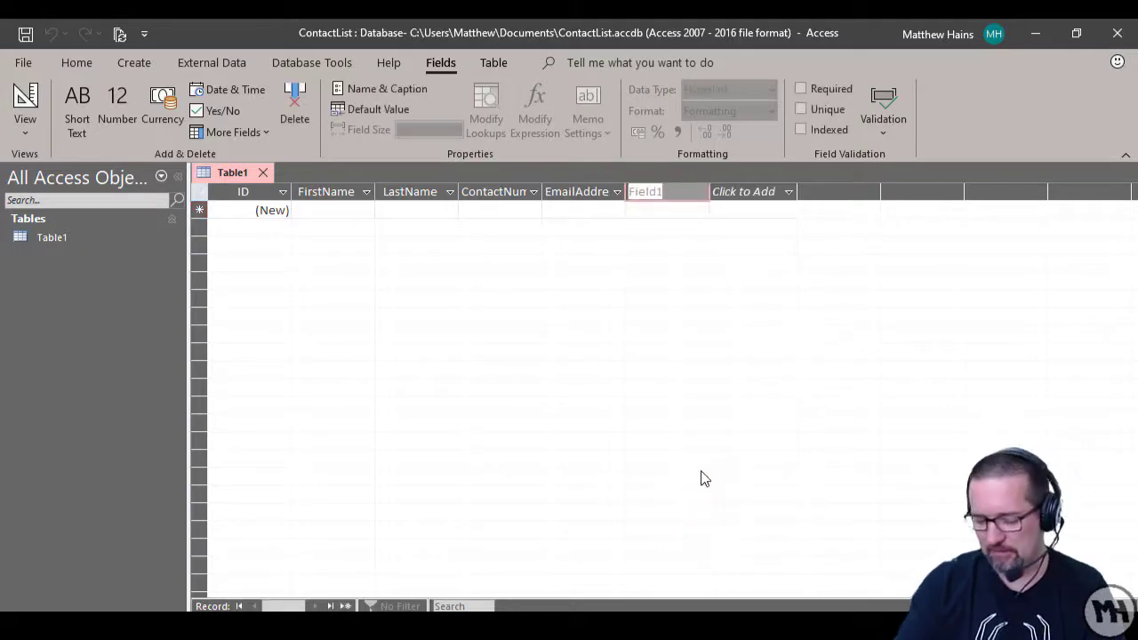
text(Website)
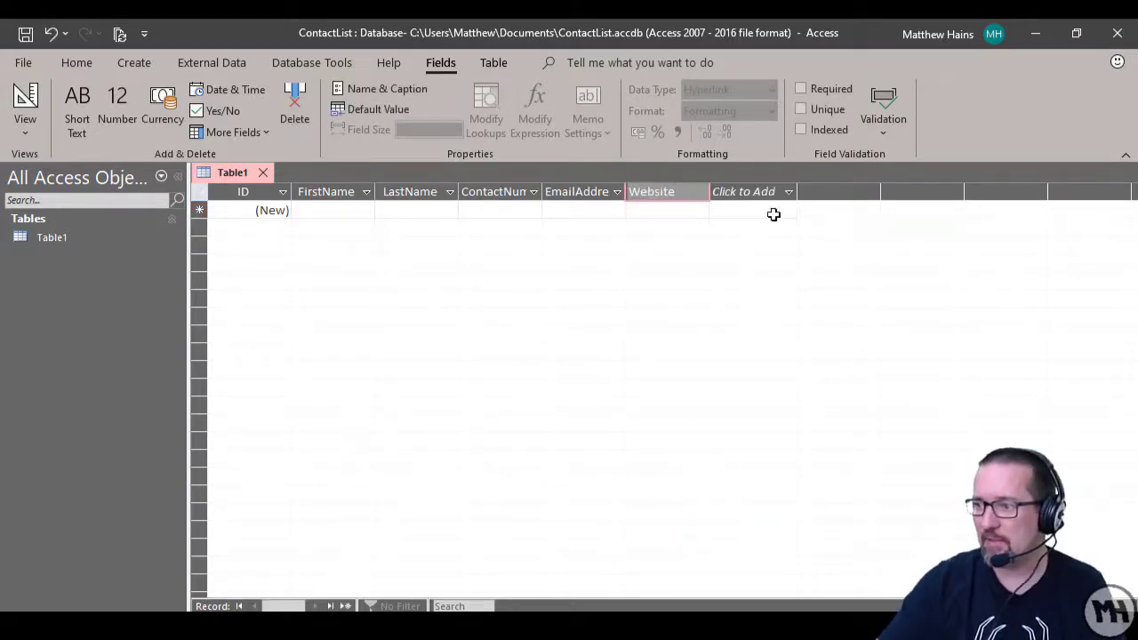
Add a Date & Time field named Birthday as the last field
click(789, 191)
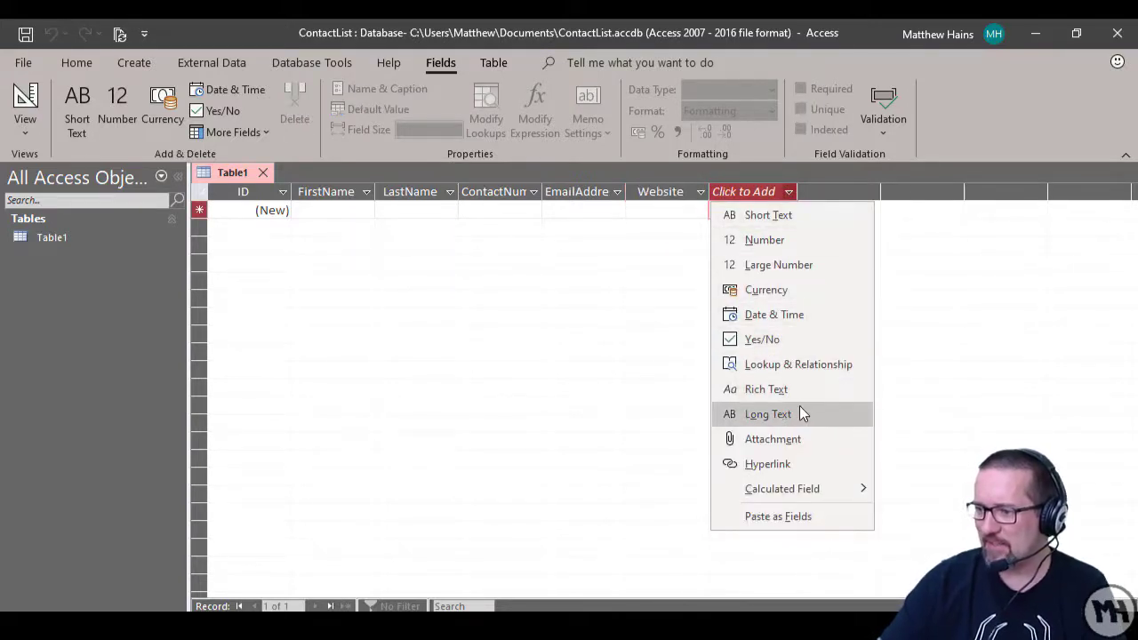
click(788, 323)
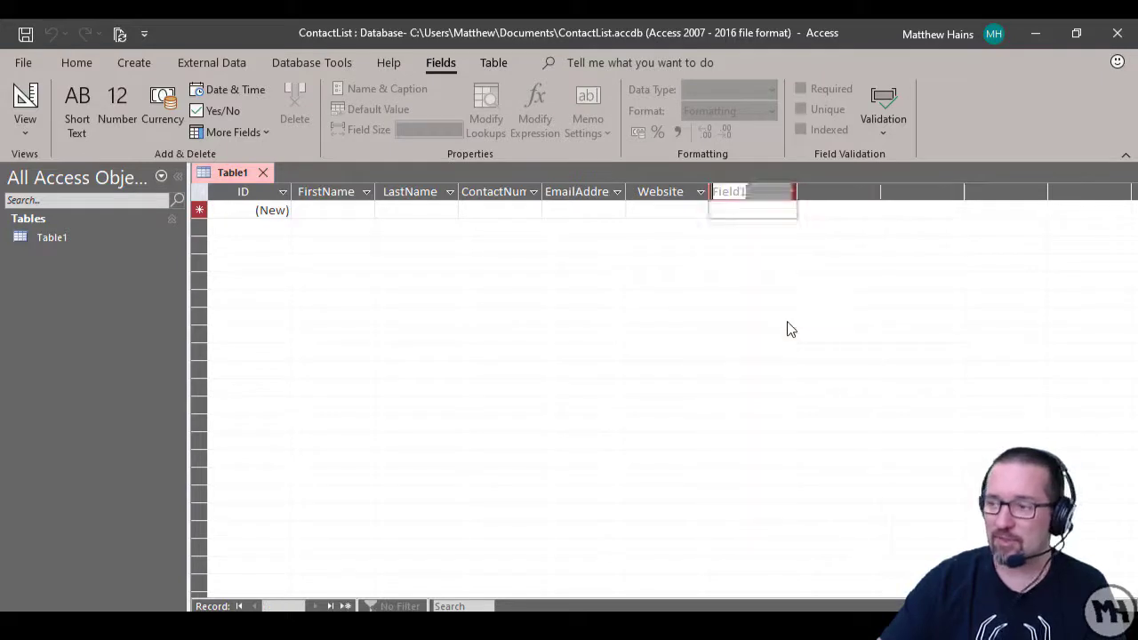
text(Birthday)
key(BackSpace)
key(BackSpace)
key(BackSpace)
key(BackSpace)
key(BackSpace)
key(BackSpace)
key(BackSpace)
key(BackSpace)
text(Birthday)
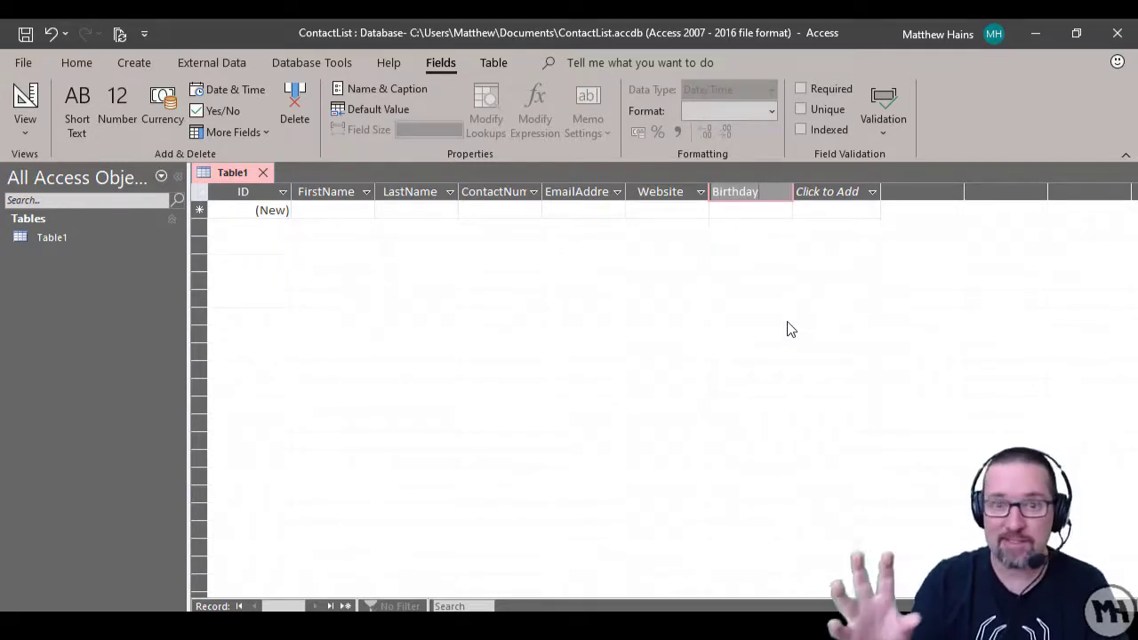
key(Return)
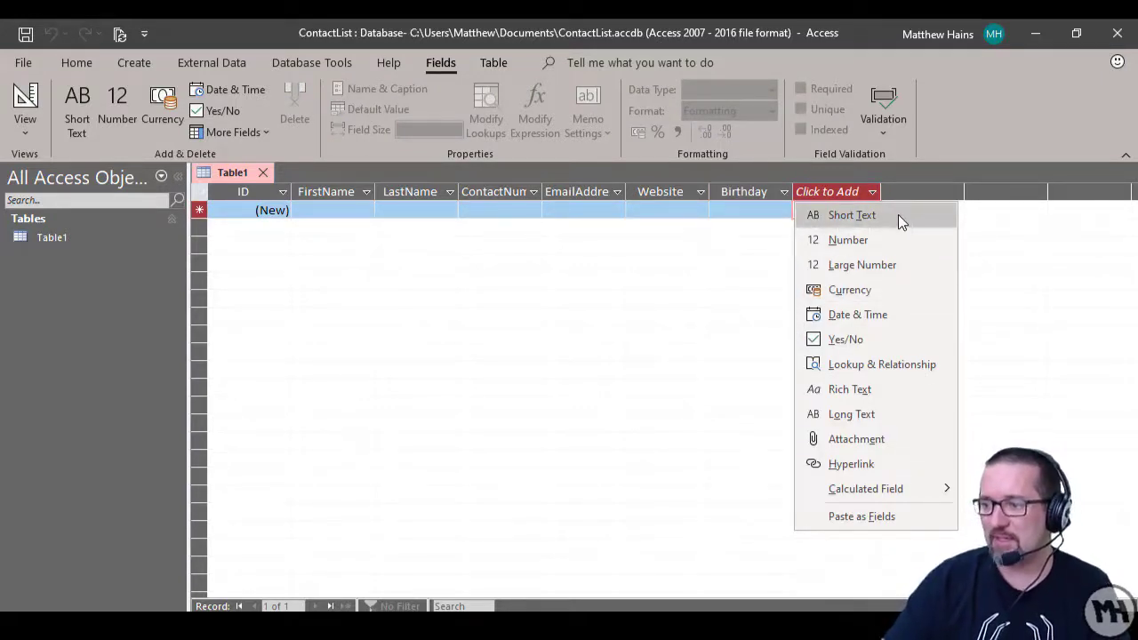
click(1048, 246)
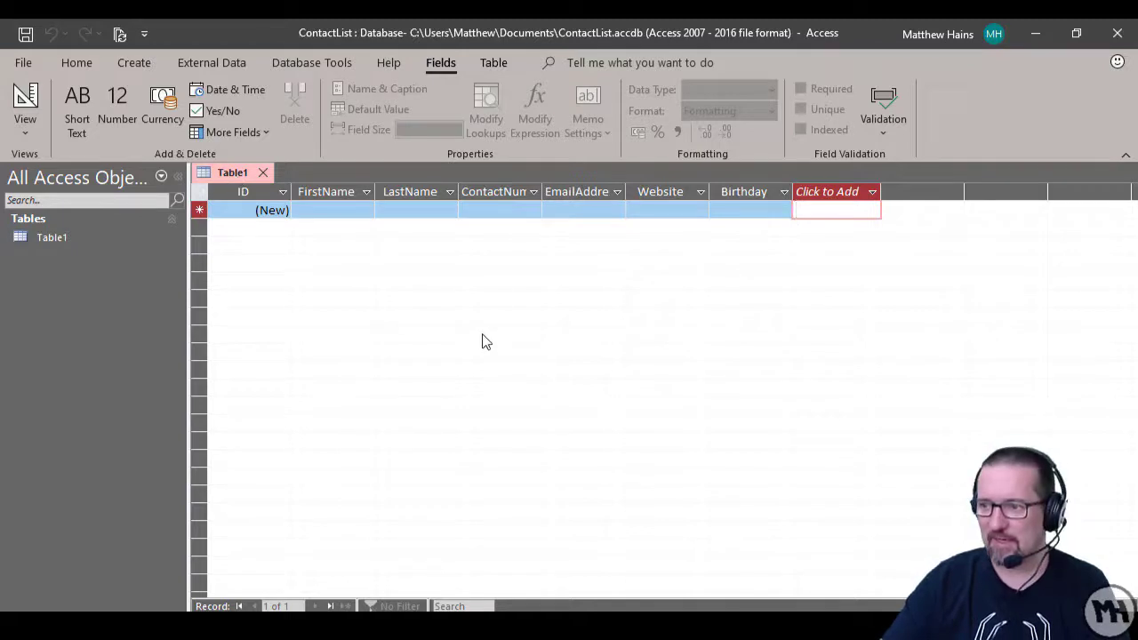
Save the table with the name Contacts
key(ctrl+s)
text(COntacts)
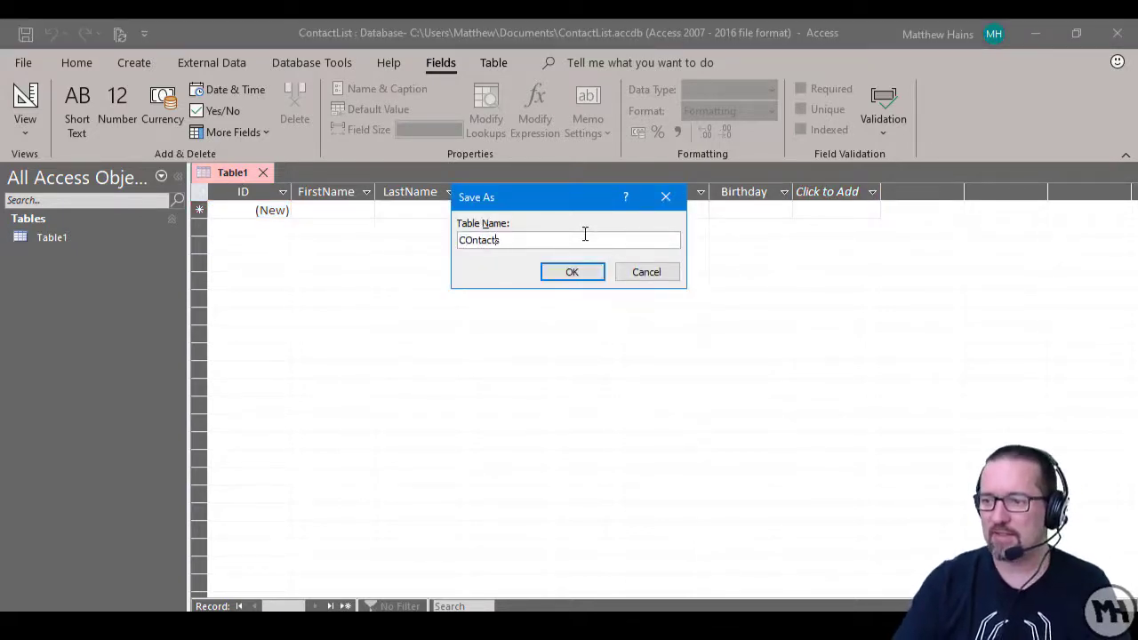
key(Return)
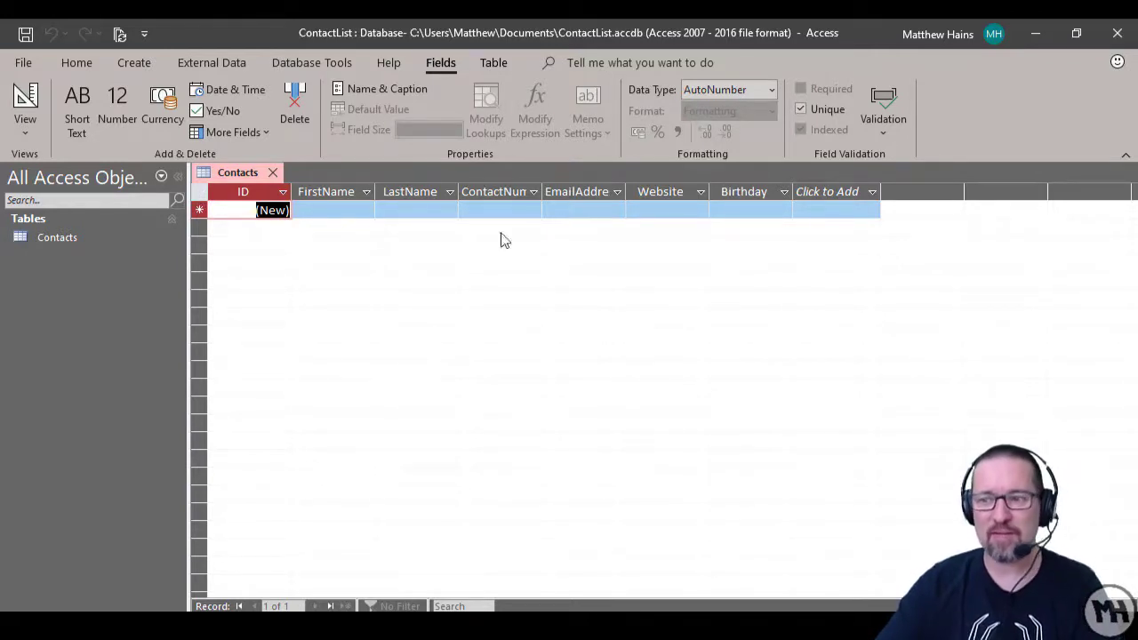
Switch the Contacts table to Design View
click(26, 98)
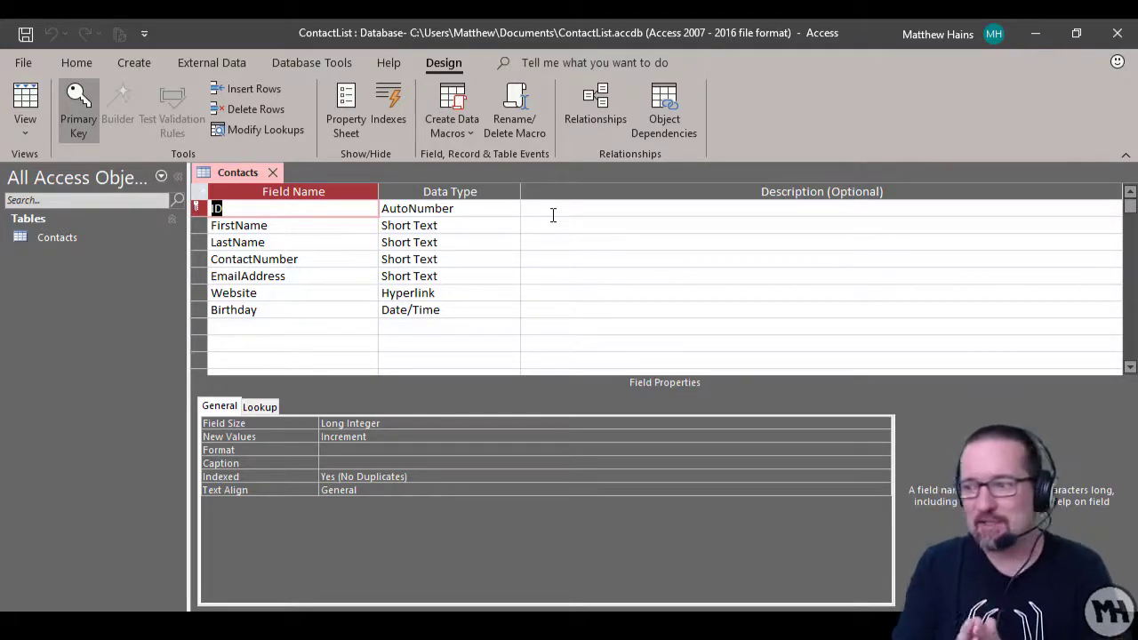
key(Tab)
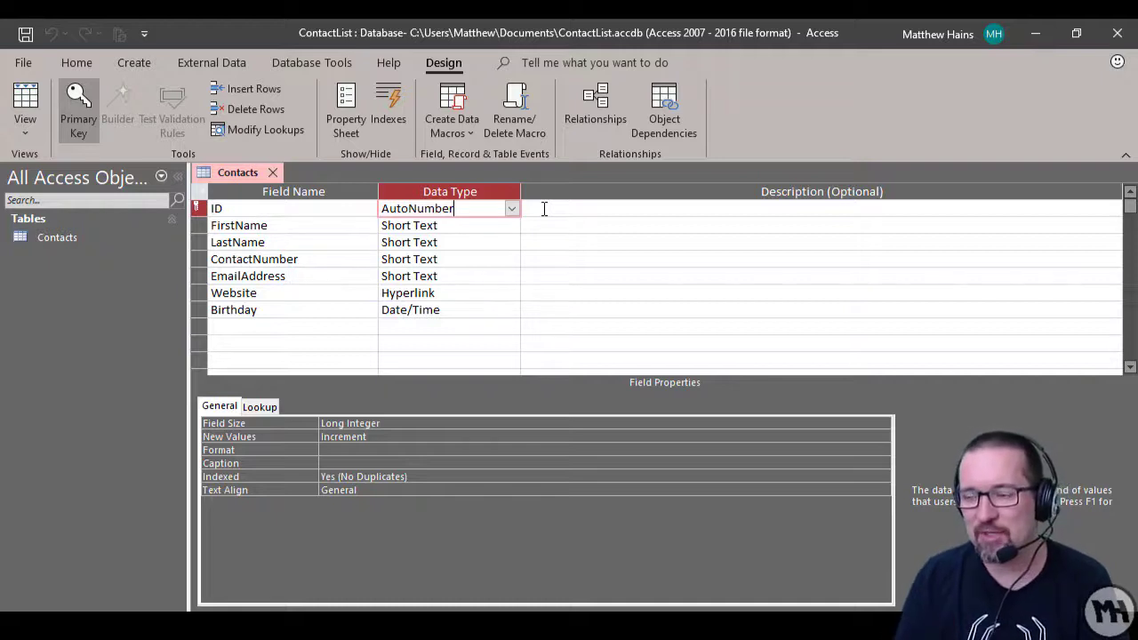
click(291, 226)
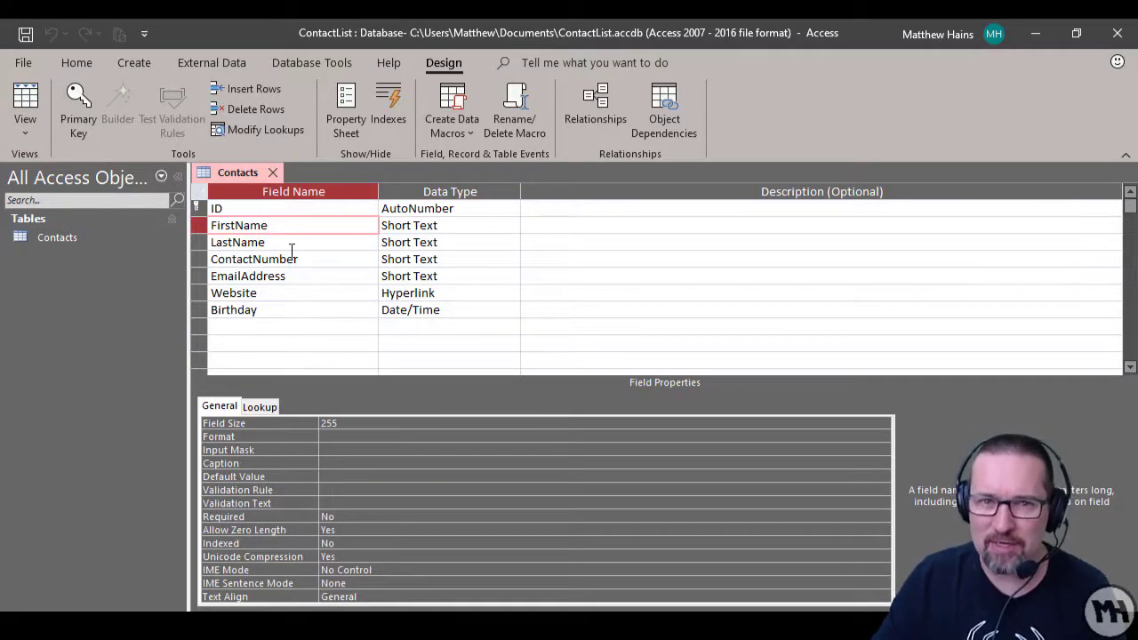
click(301, 237)
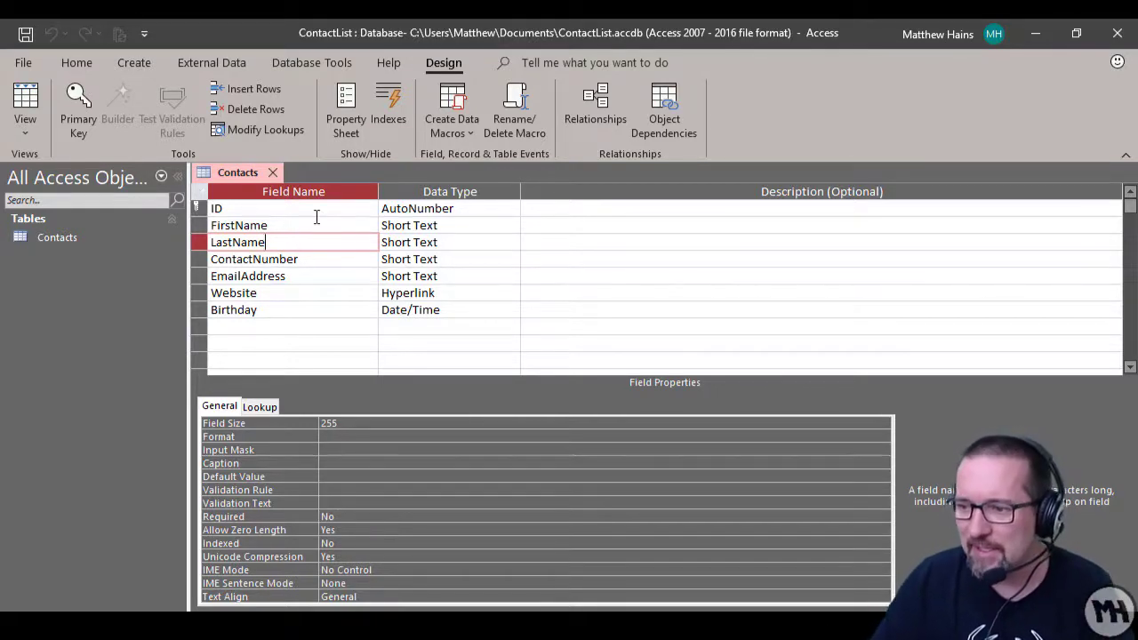
click(250, 208)
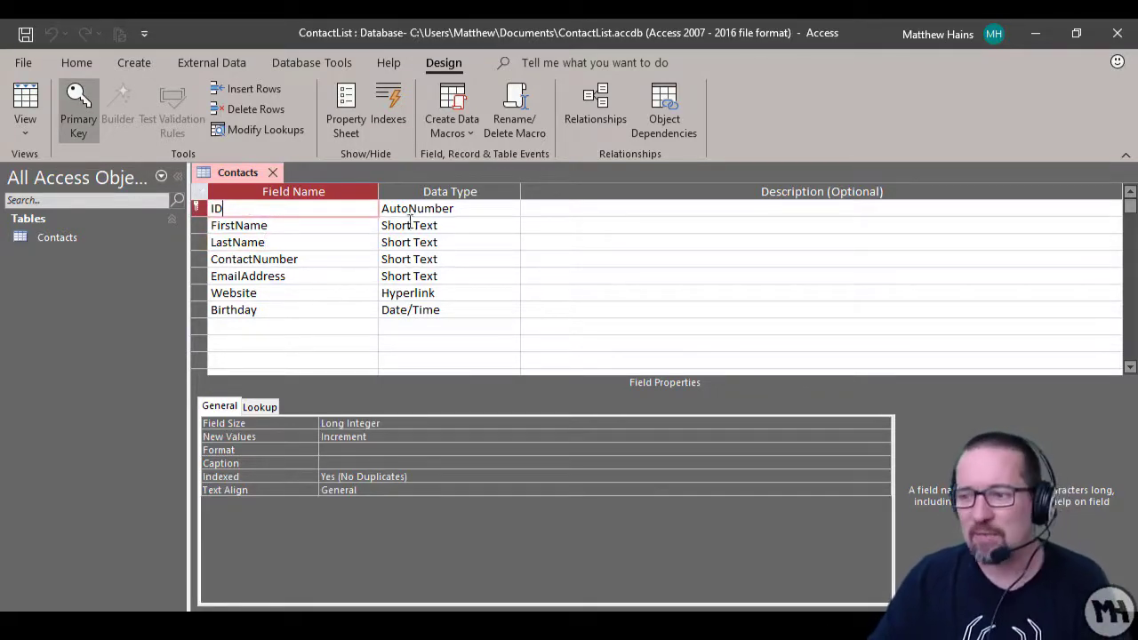
click(277, 225)
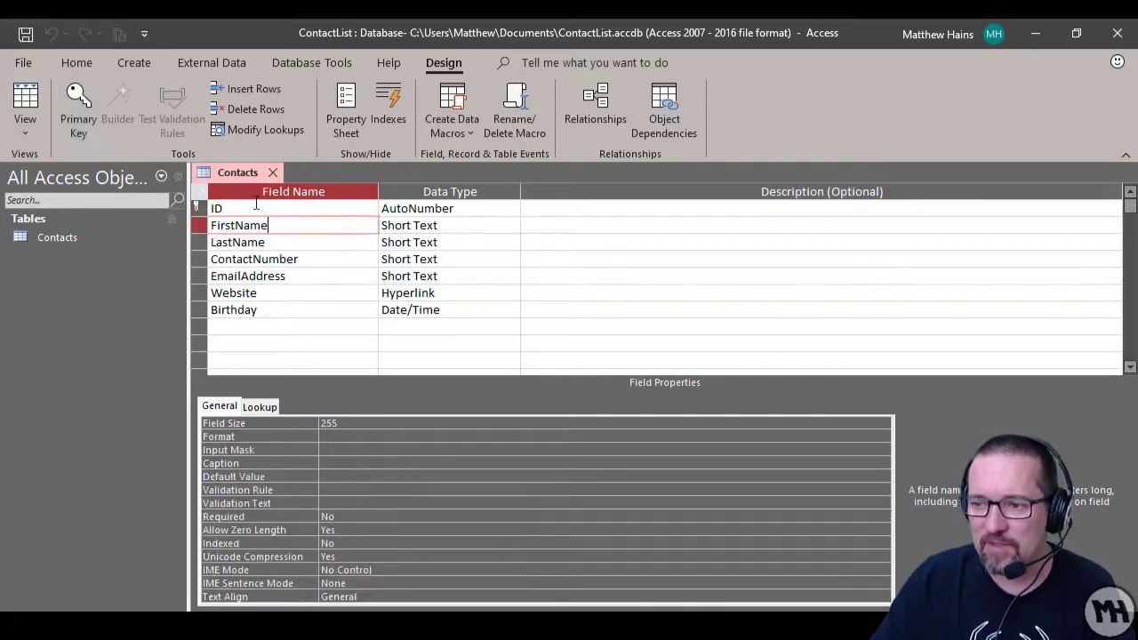
click(455, 225)
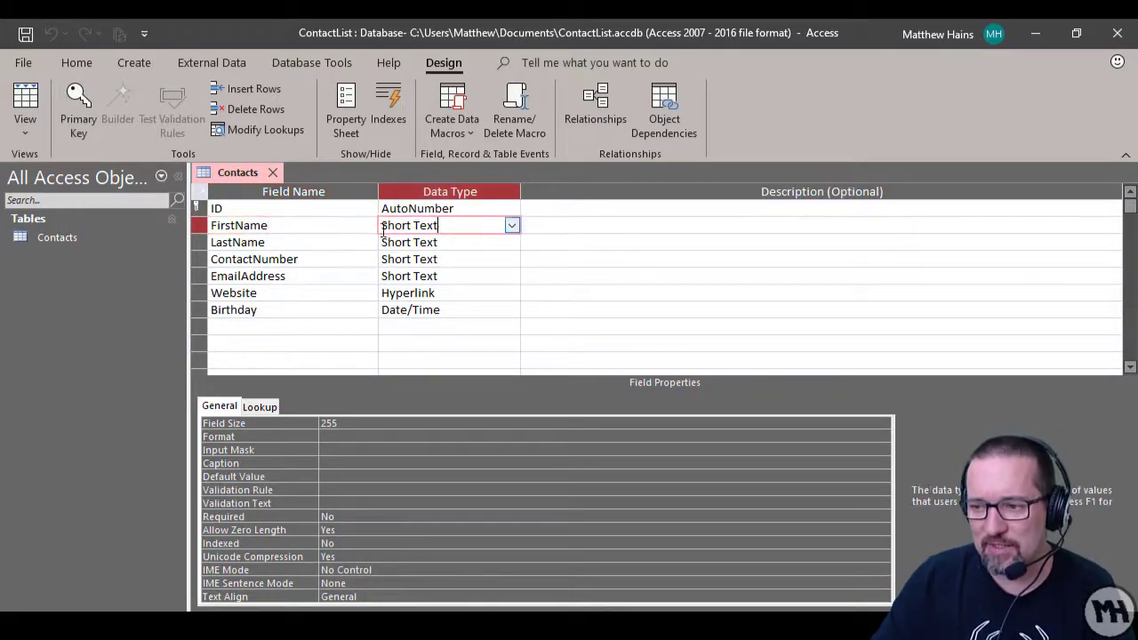
click(318, 224)
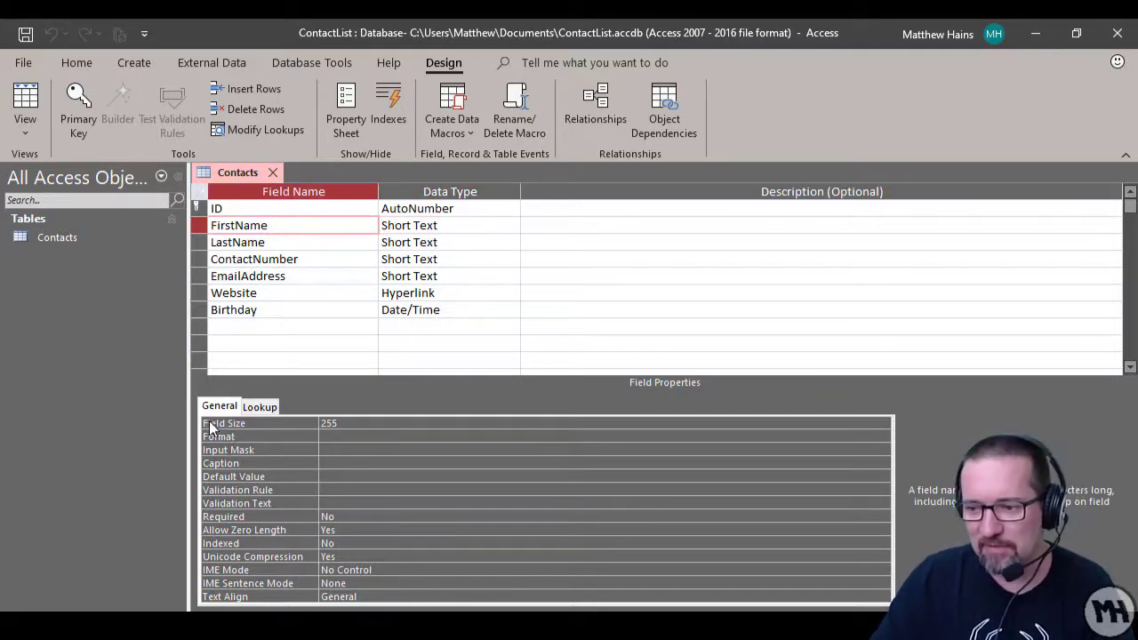
Change FirstName's Field Size from 255 to 30 and review its other properties
drag(346, 424, 318, 424)
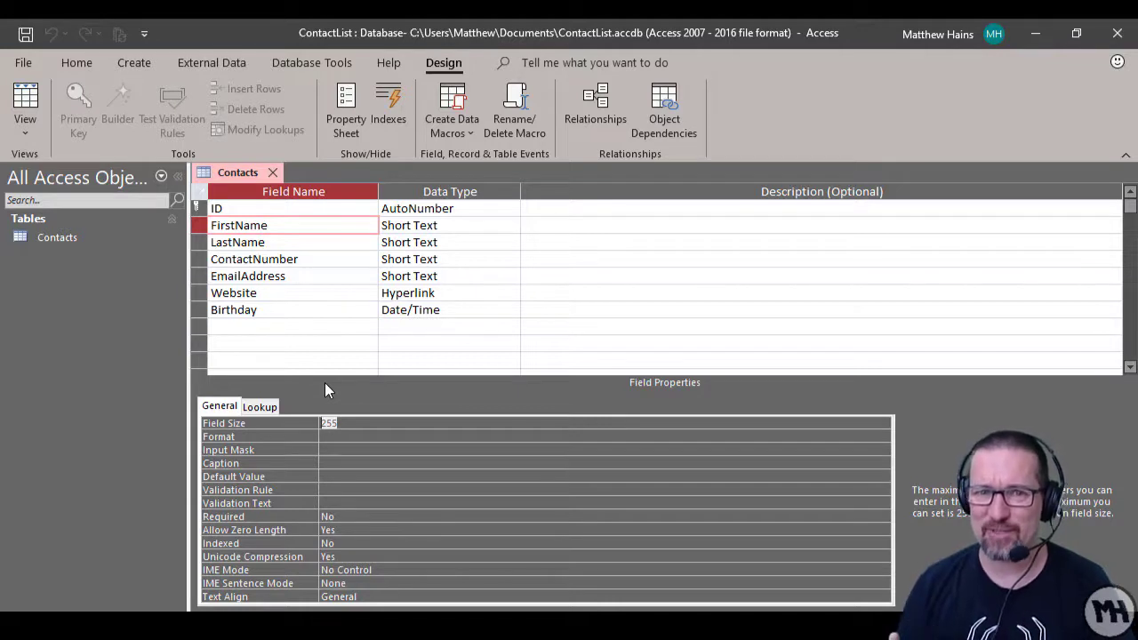
text(30)
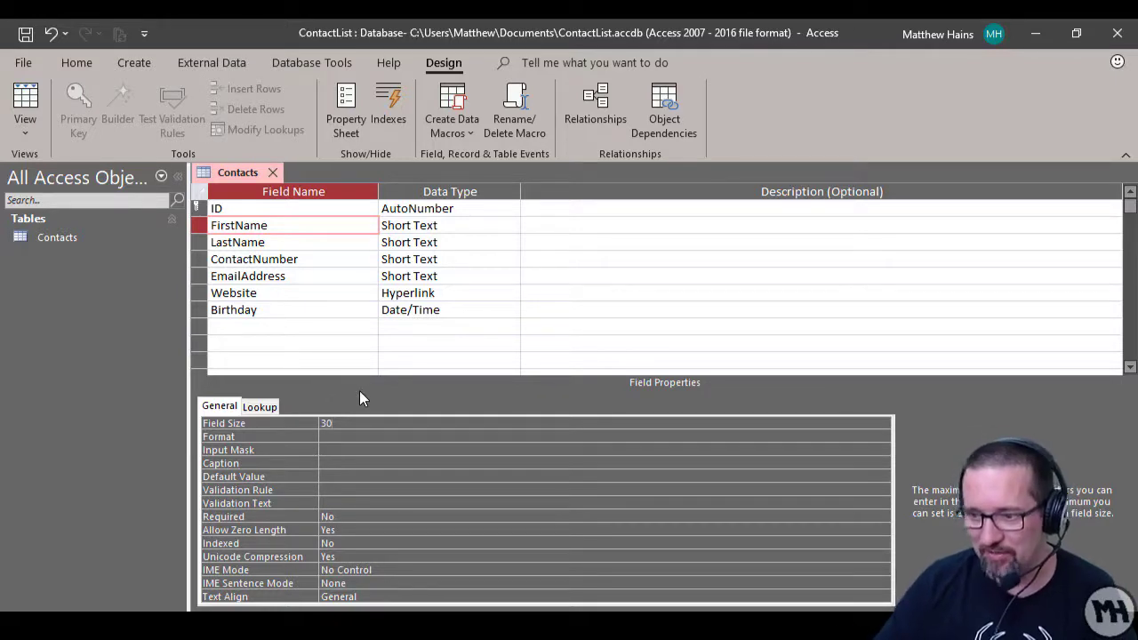
key(Tab)
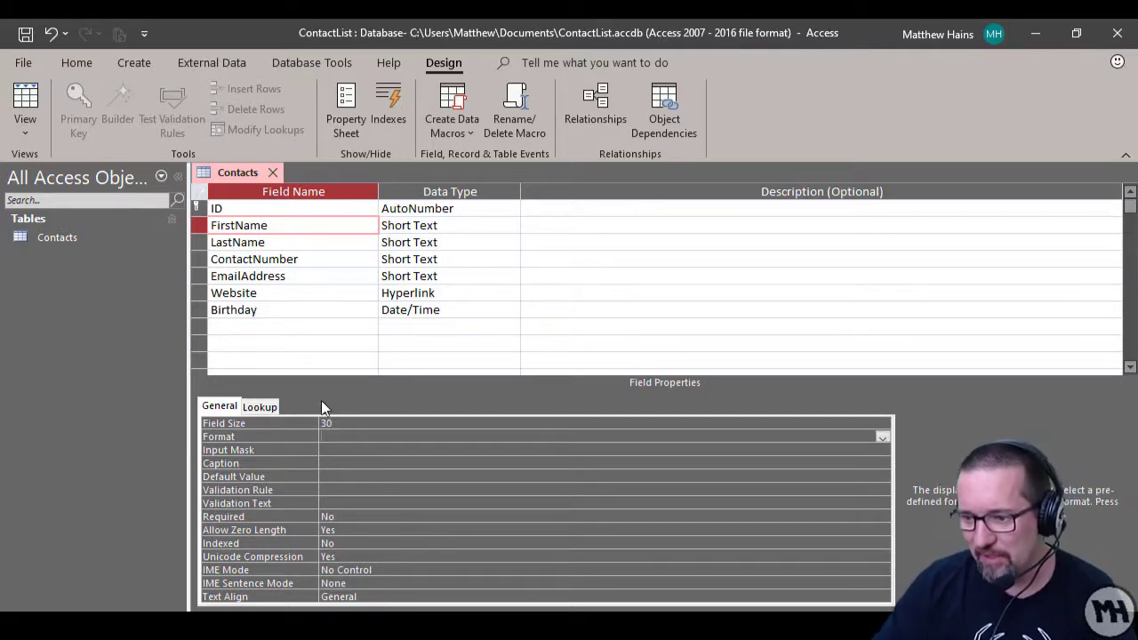
click(273, 451)
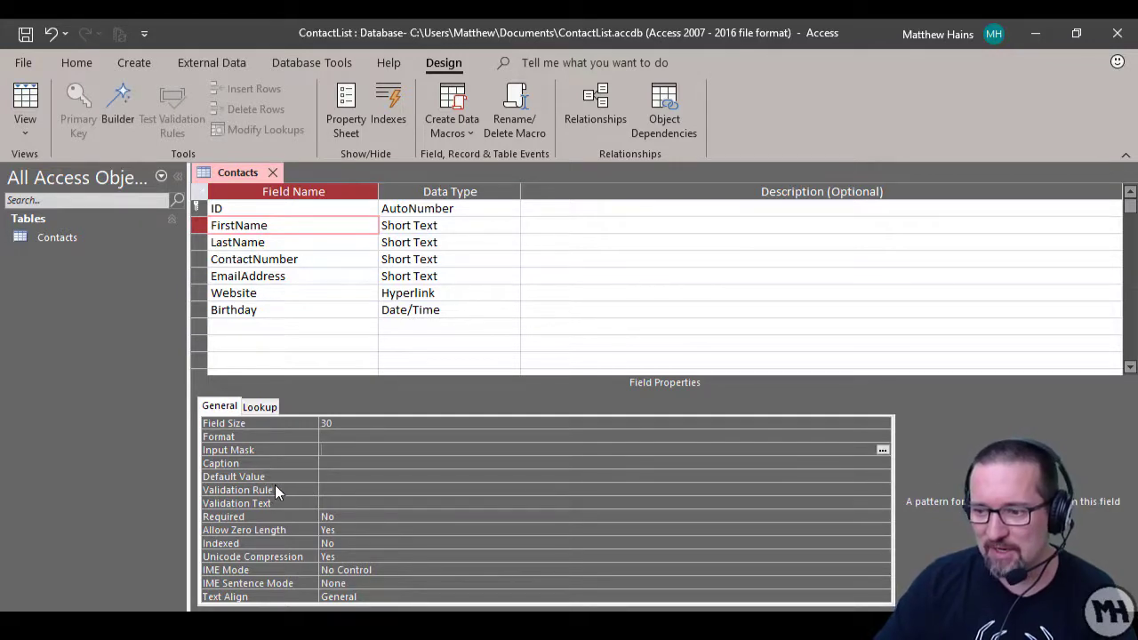
click(347, 476)
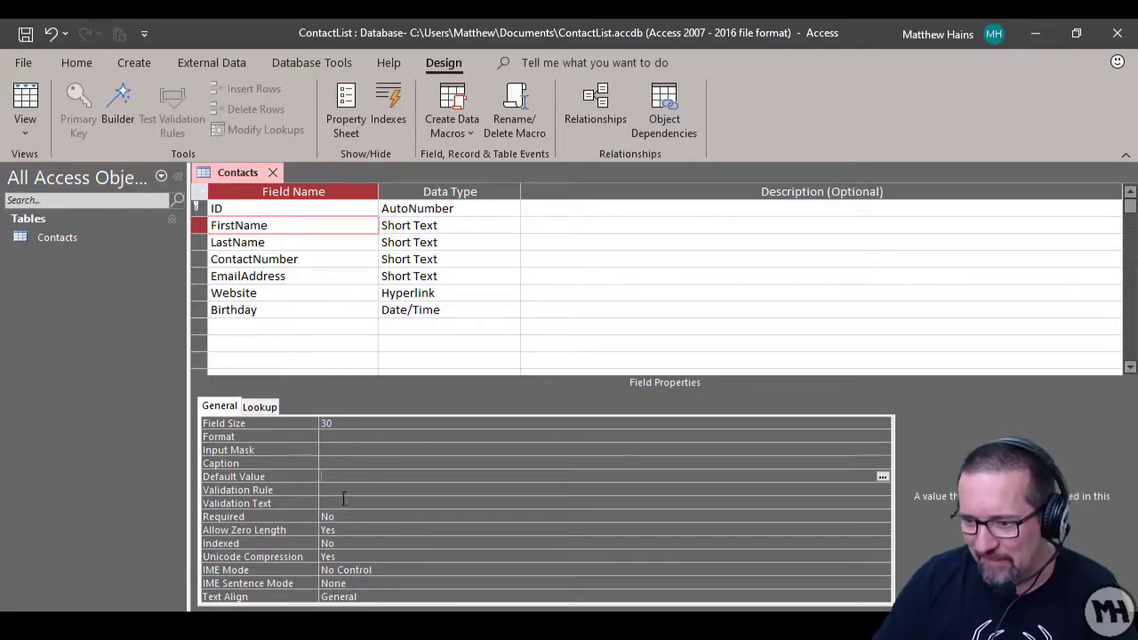
click(340, 489)
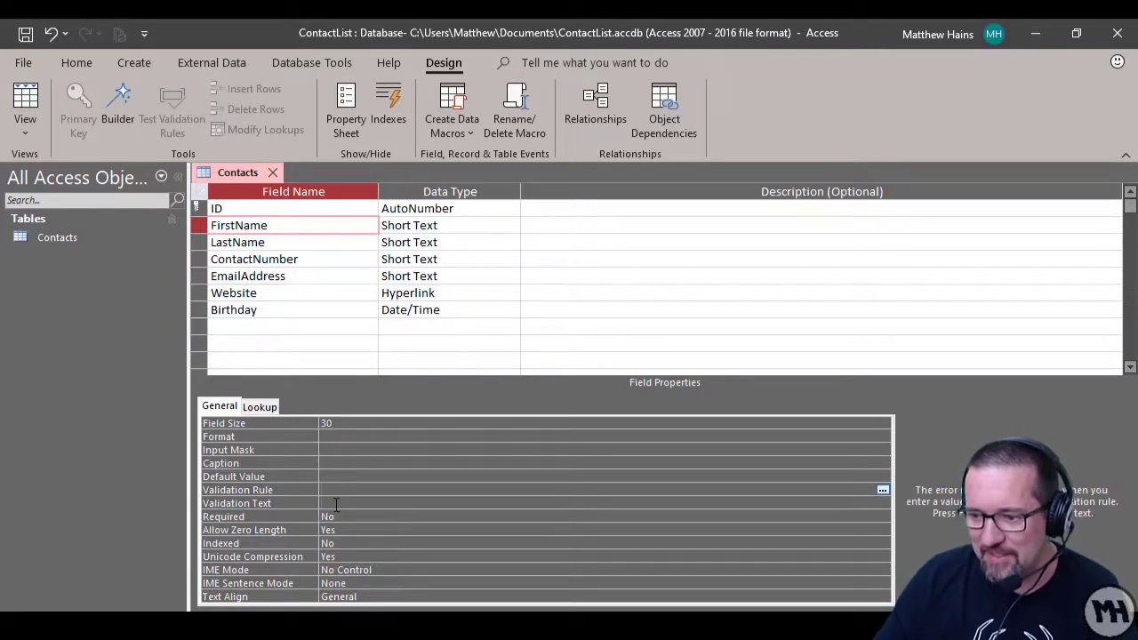
click(336, 504)
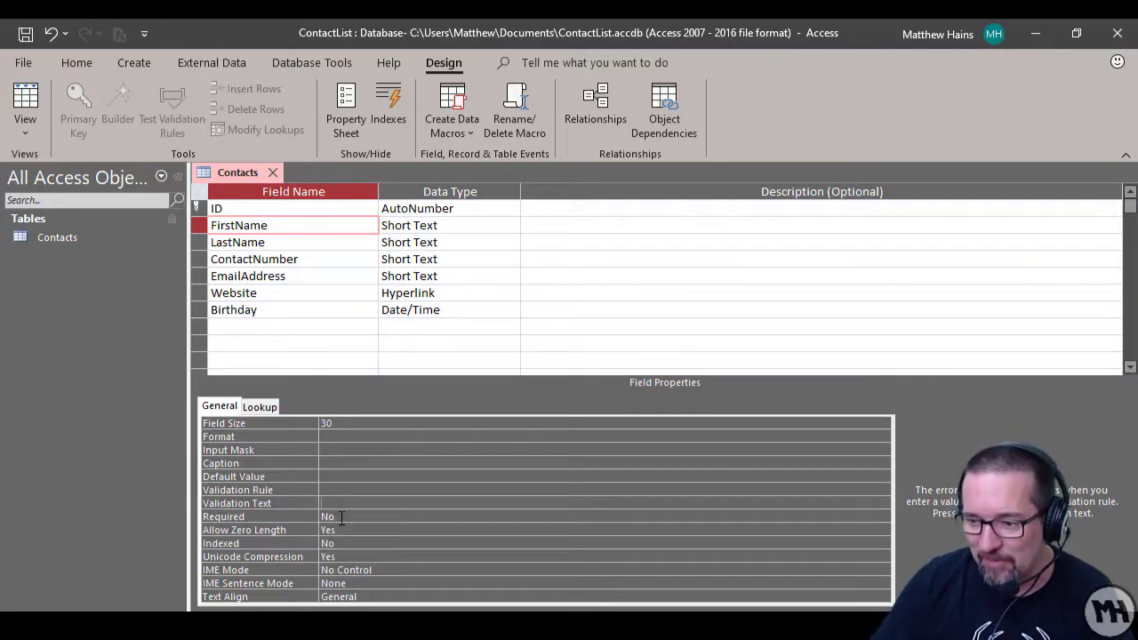
Set FirstName's Required property to Yes
click(329, 516)
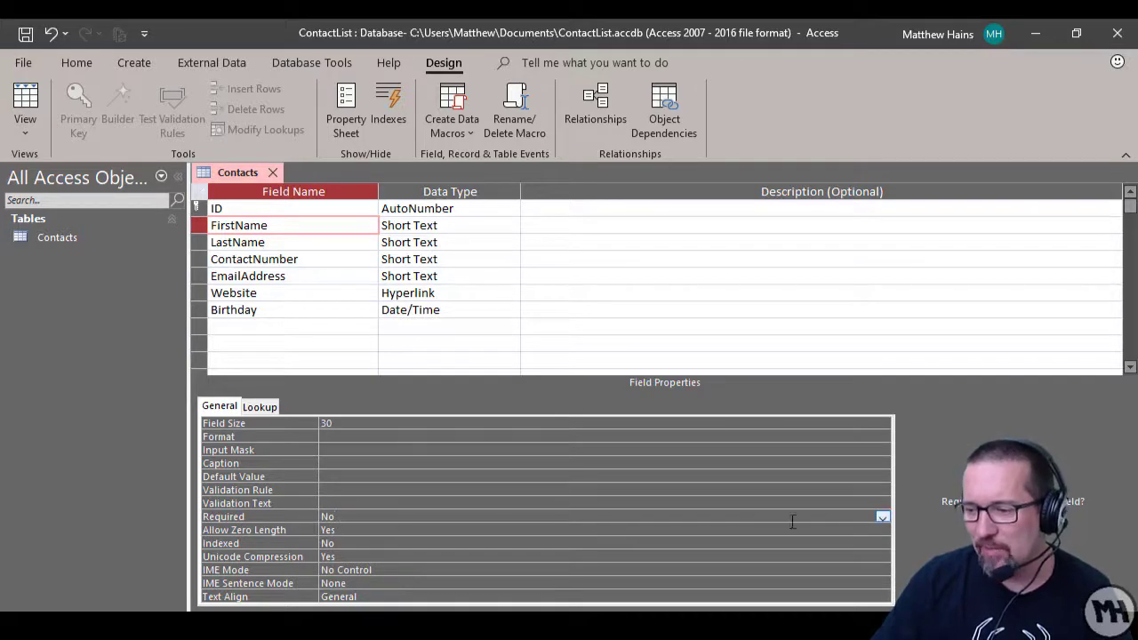
click(881, 516)
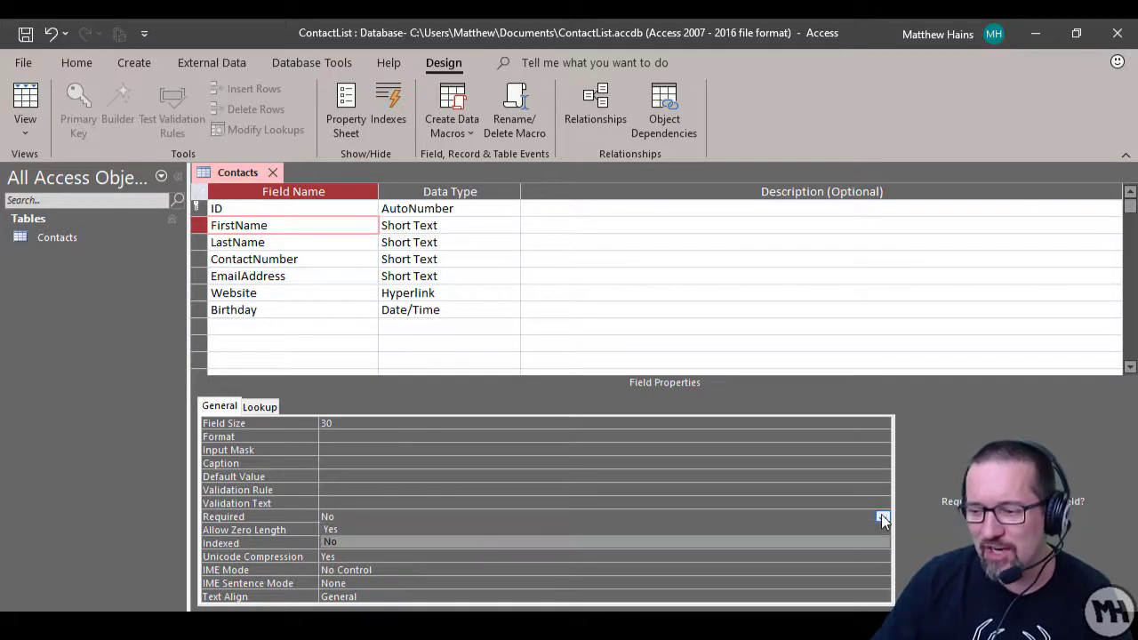
click(342, 529)
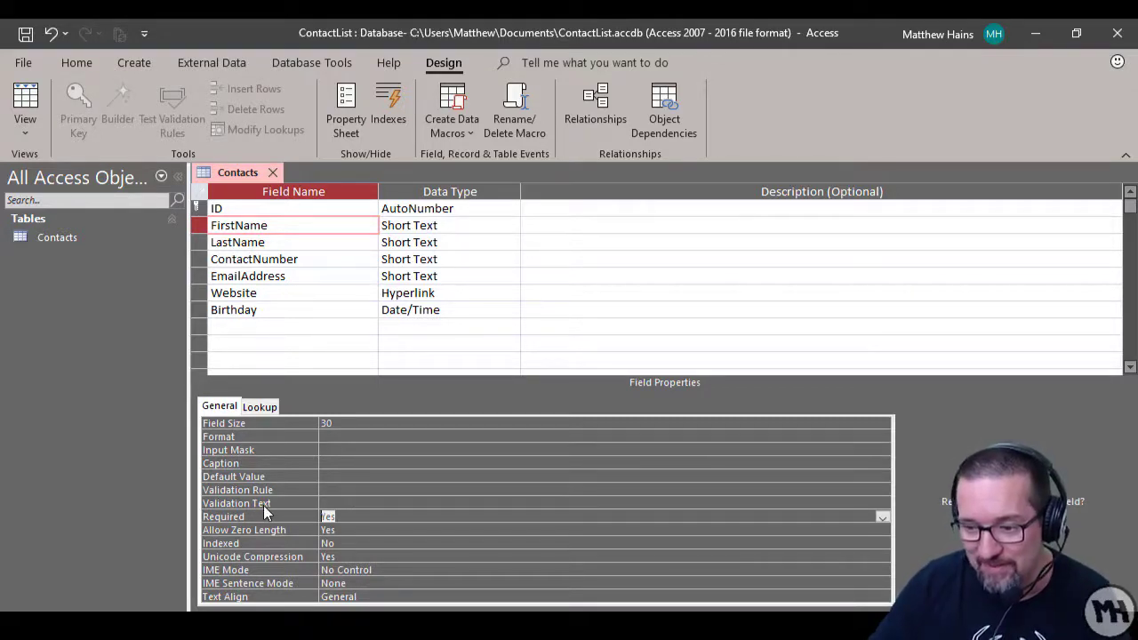
click(248, 245)
Set Field Size to 30 for LastName, 10 for ContactNumber and 50 for EmailAddress
click(292, 423)
text(30)
click(304, 259)
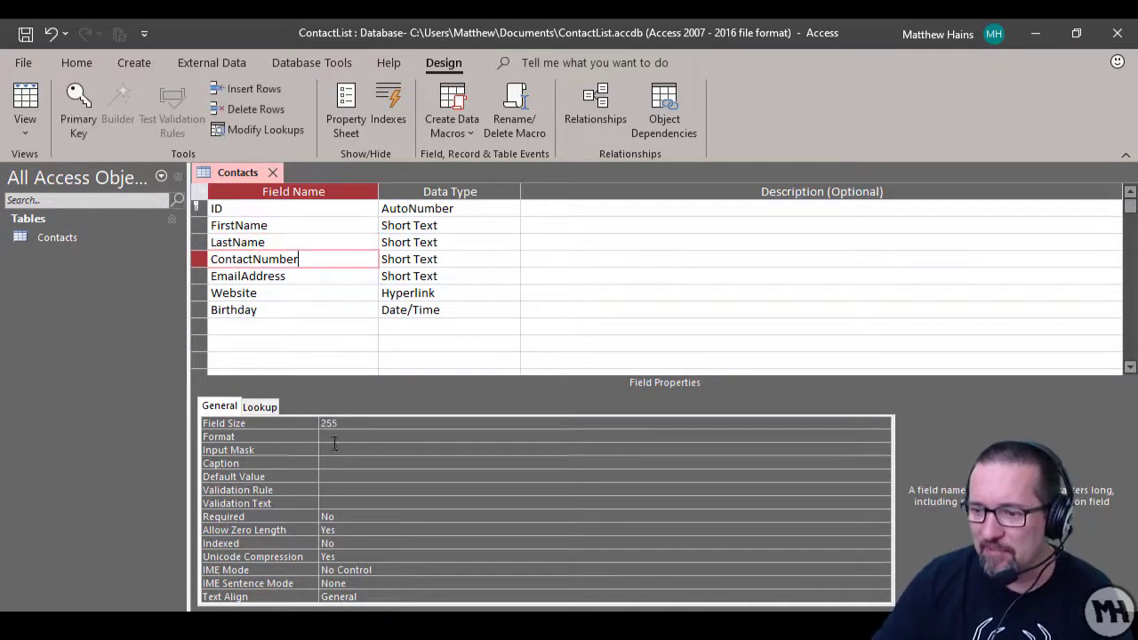
click(278, 425)
text(10)
click(286, 277)
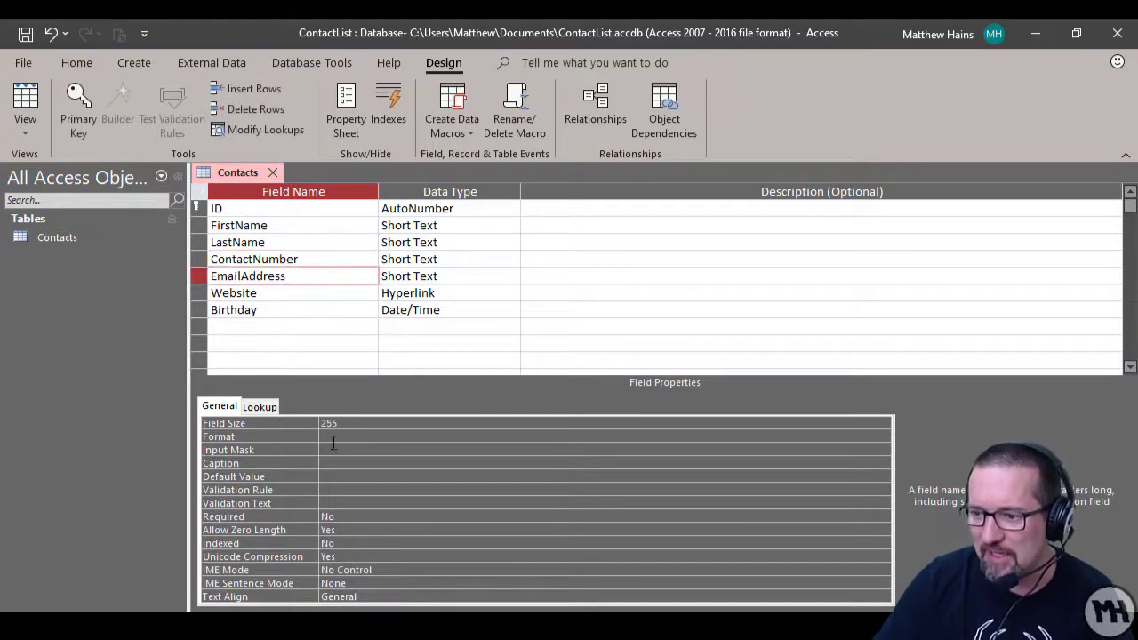
click(289, 424)
text(50)
click(271, 292)
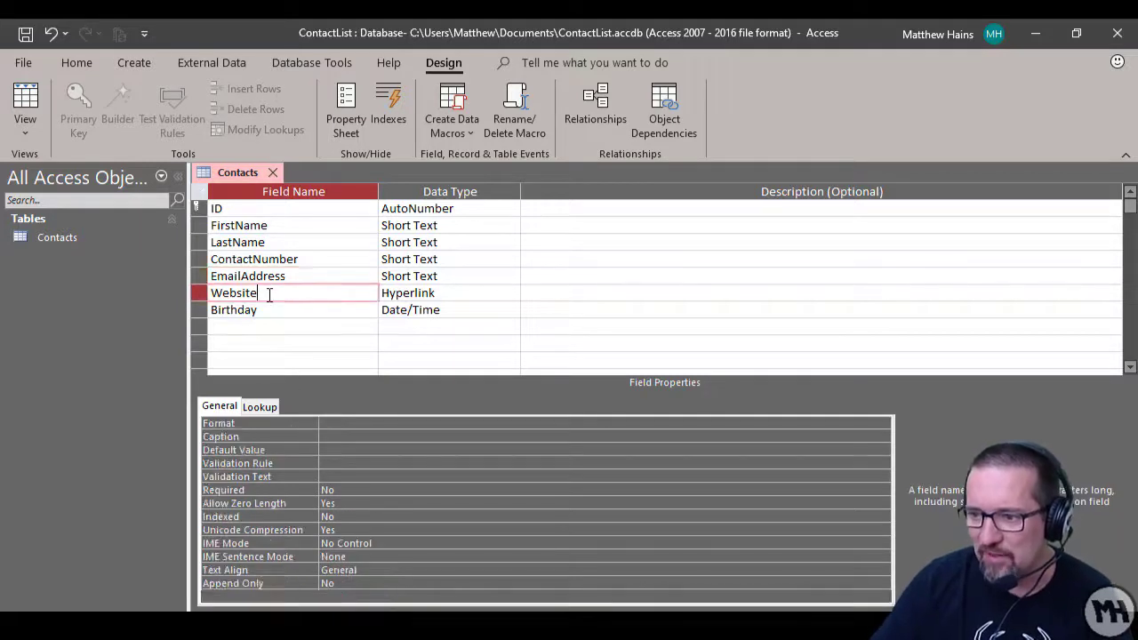
click(267, 312)
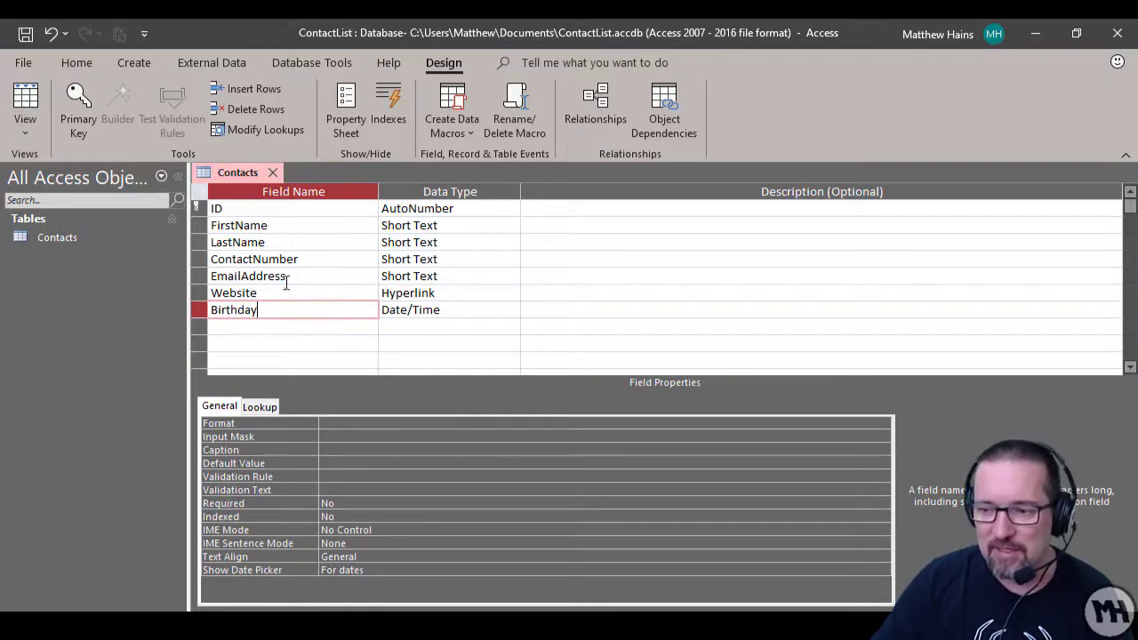
Set the Birthday field's Format property to Short Date in the Contacts table design
click(334, 424)
click(883, 424)
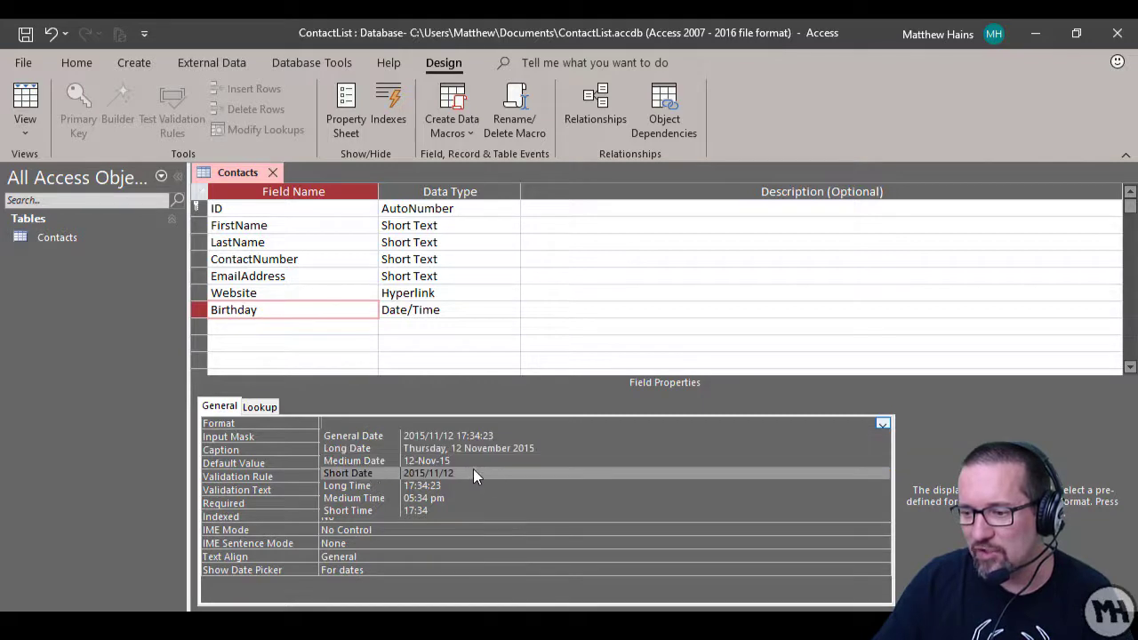
click(450, 472)
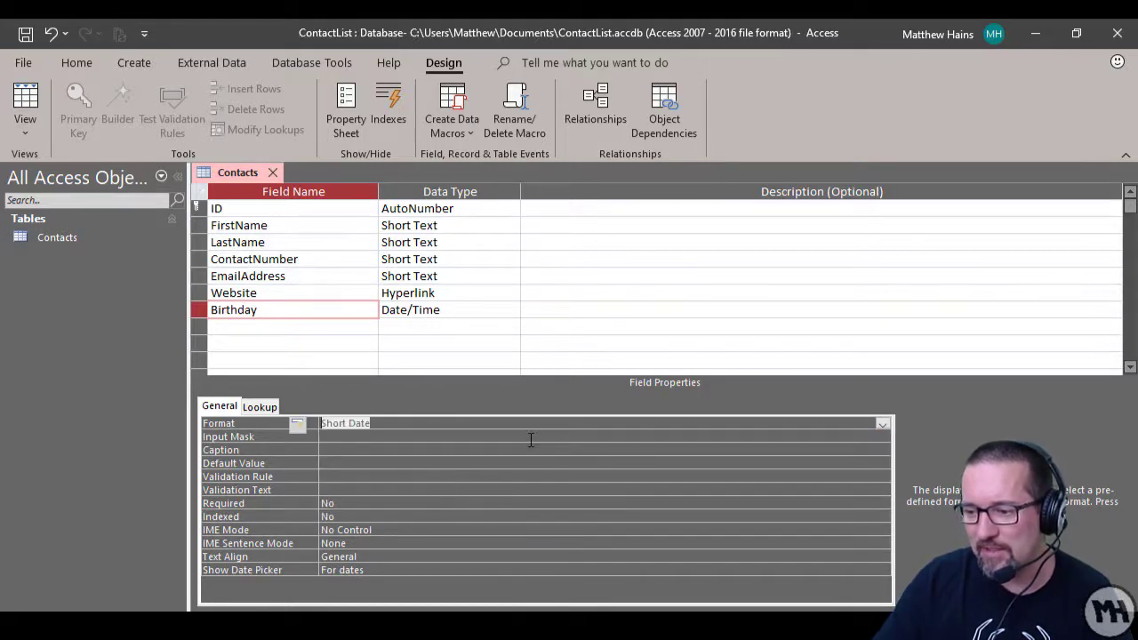